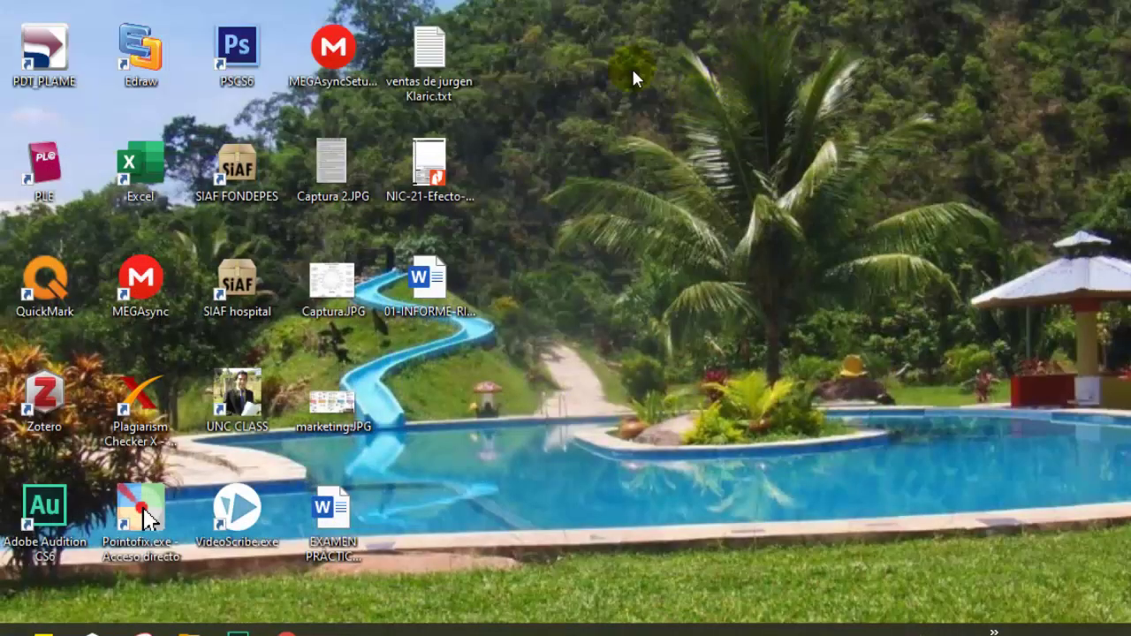
Start a blank Excel workbook and fill A1:G23 on Hoja1 with GGGGGGGG
{"action": "double_click", "coordinate": [144, 177]}
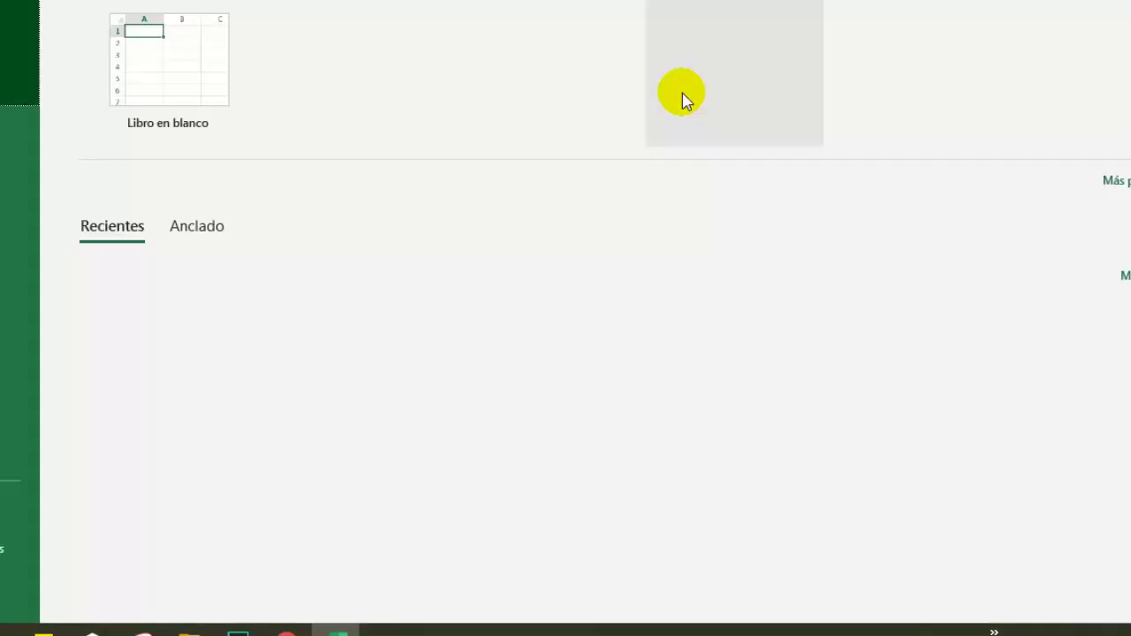
{"action": "left_click", "coordinate": [152, 49]}
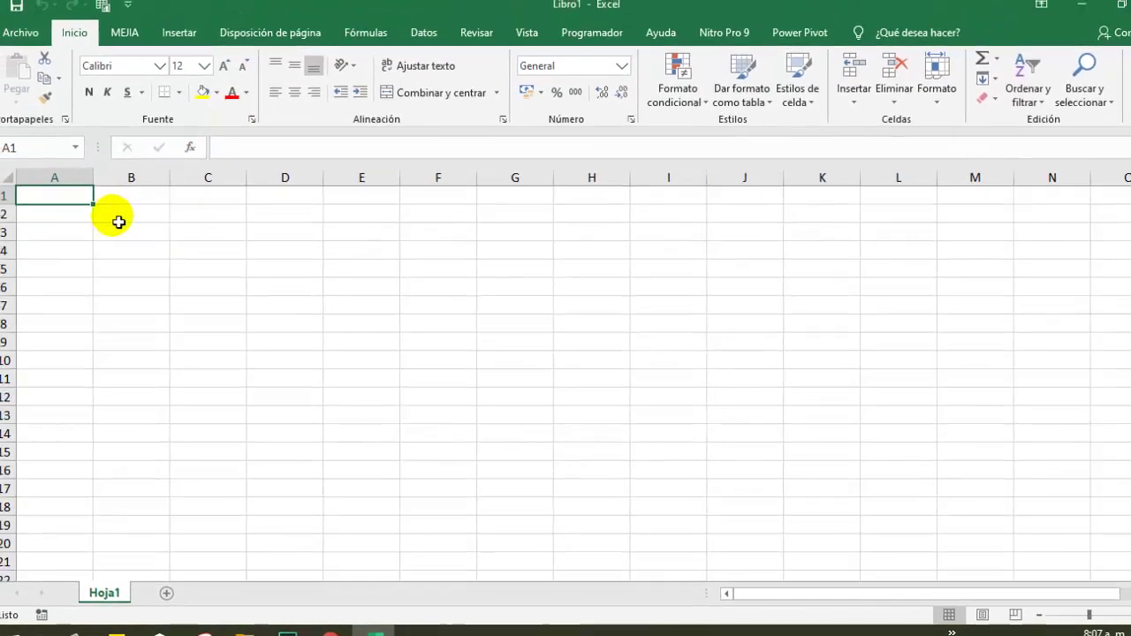
{"action": "left_click_drag", "start_coordinate": [73, 202], "coordinate": [504, 468]}
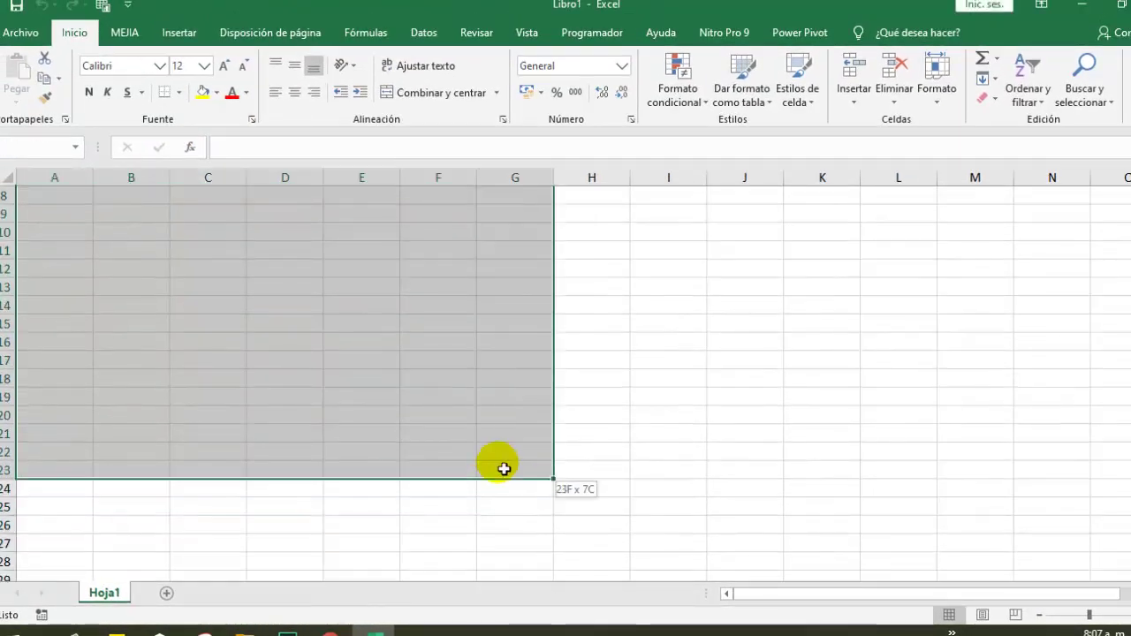
{"action": "scroll", "coordinate": [409, 377], "scroll_direction": "up", "scroll_amount": 3}
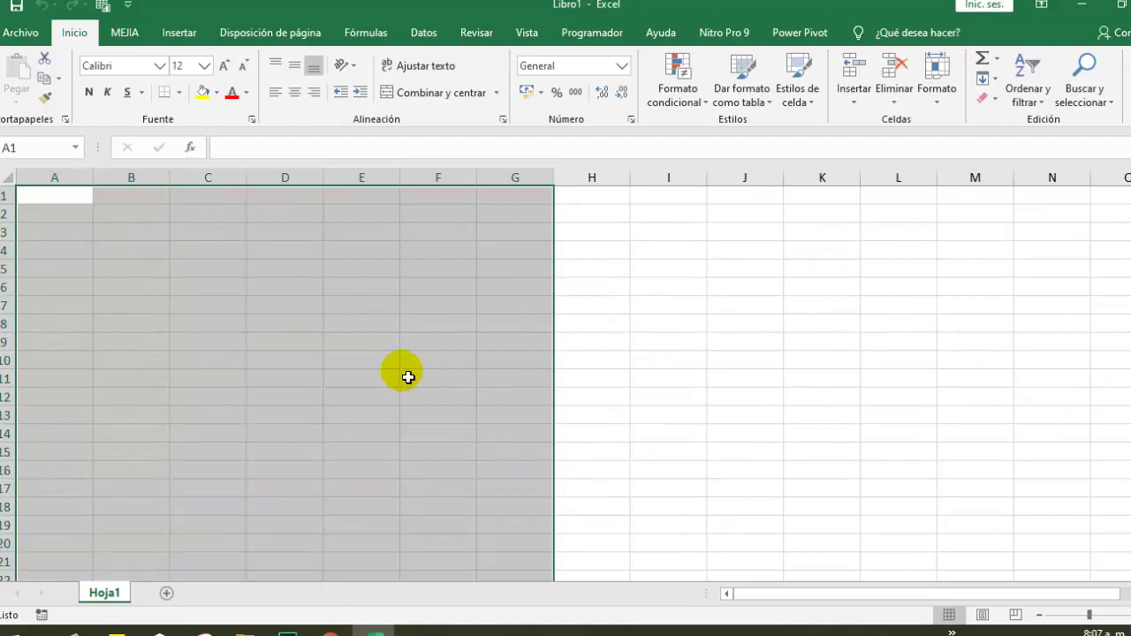
{"action": "type", "text": "GGGGGGGG"}
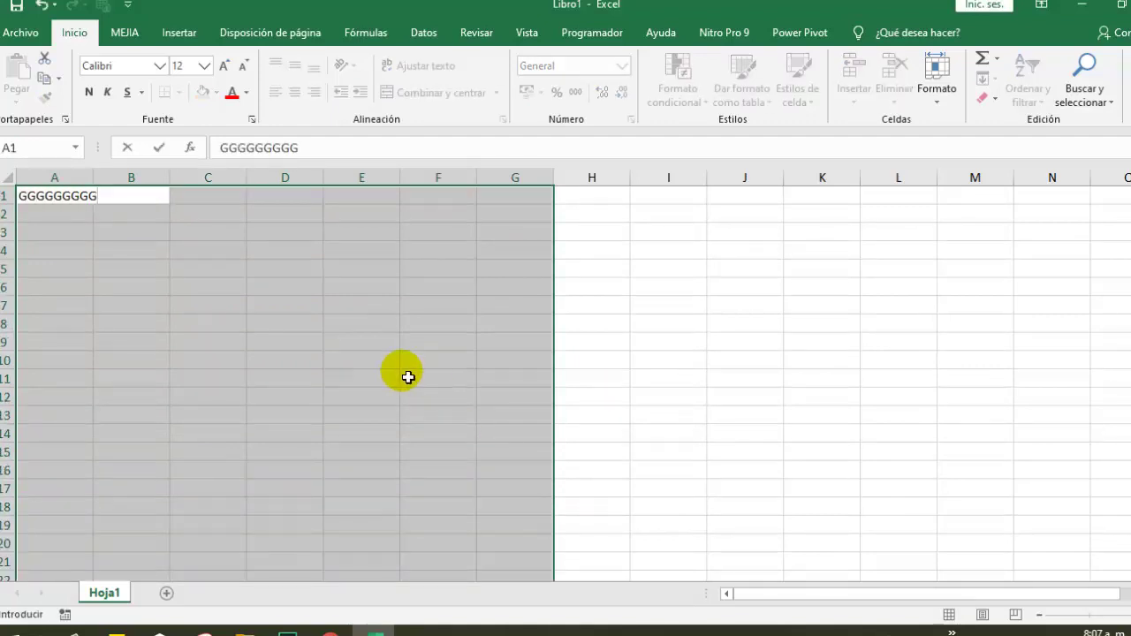
{"action": "key", "text": "ctrl+Return"}
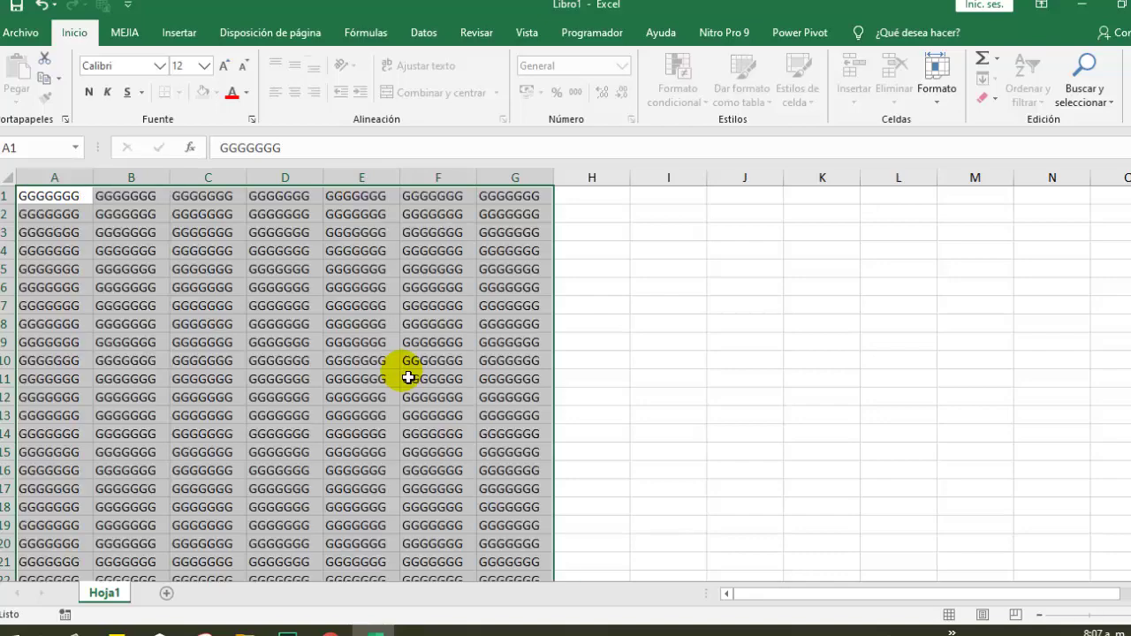
Apply All Borders to the A1:G23 table and add a new sheet, Hoja2
{"action": "left_click", "coordinate": [181, 93]}
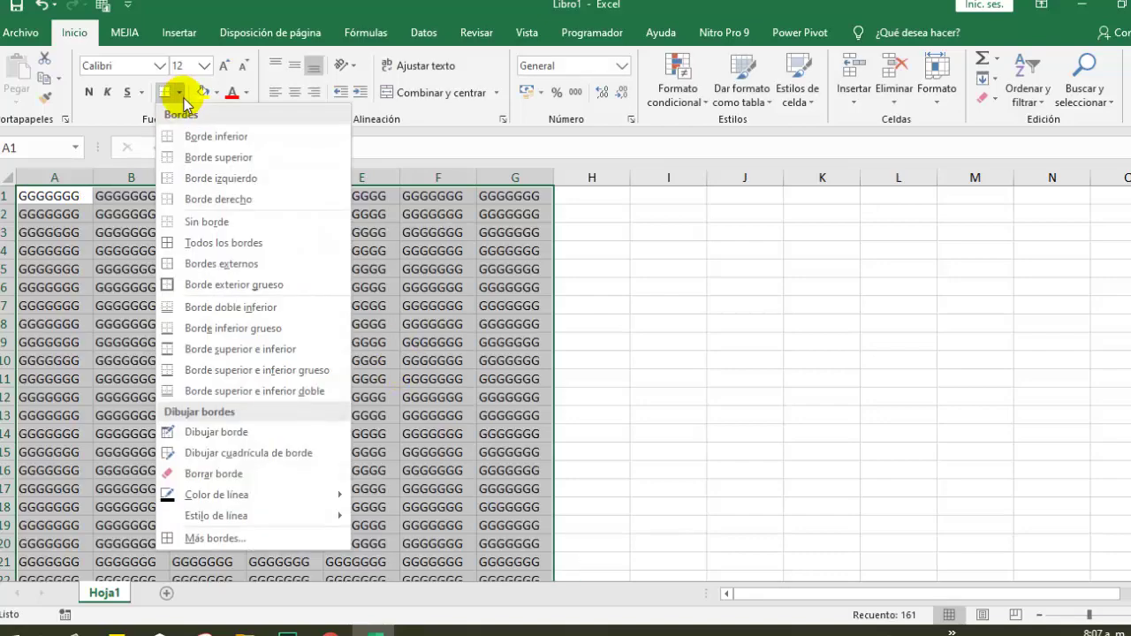
{"action": "left_click", "coordinate": [196, 243]}
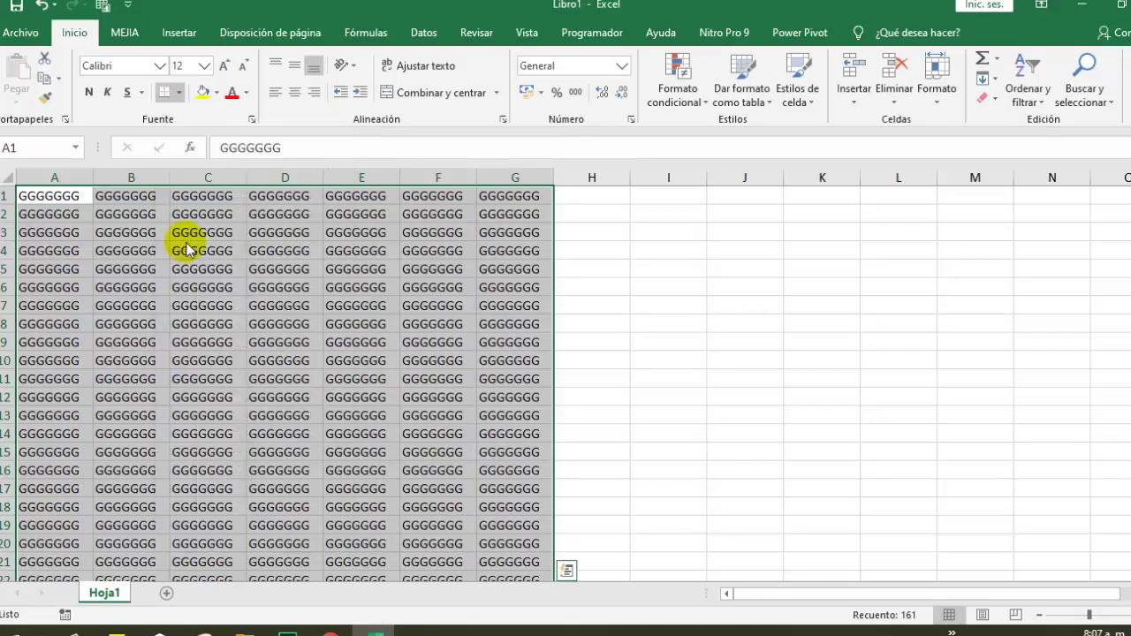
{"action": "left_click", "coordinate": [750, 381]}
{"action": "scroll", "coordinate": [645, 508], "scroll_direction": "down", "scroll_amount": 4}
{"action": "scroll", "coordinate": [626, 494], "scroll_direction": "up", "scroll_amount": 4}
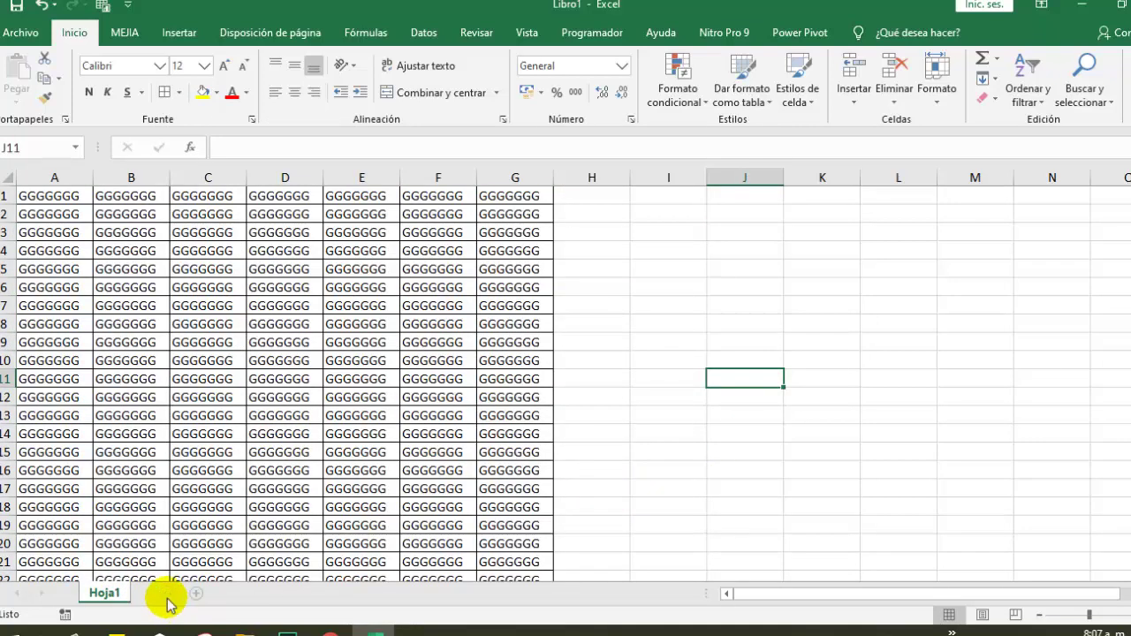
{"action": "left_click", "coordinate": [196, 593]}
Border a large block of cells on Hoja2 and fill it with NNNNN
{"action": "mouse_move", "coordinate": [53, 199]}
{"action": "left_mouse_down"}
{"action": "mouse_move", "coordinate": [1052, 402]}
{"action": "mouse_move", "coordinate": [929, 548]}
{"action": "left_mouse_up"}
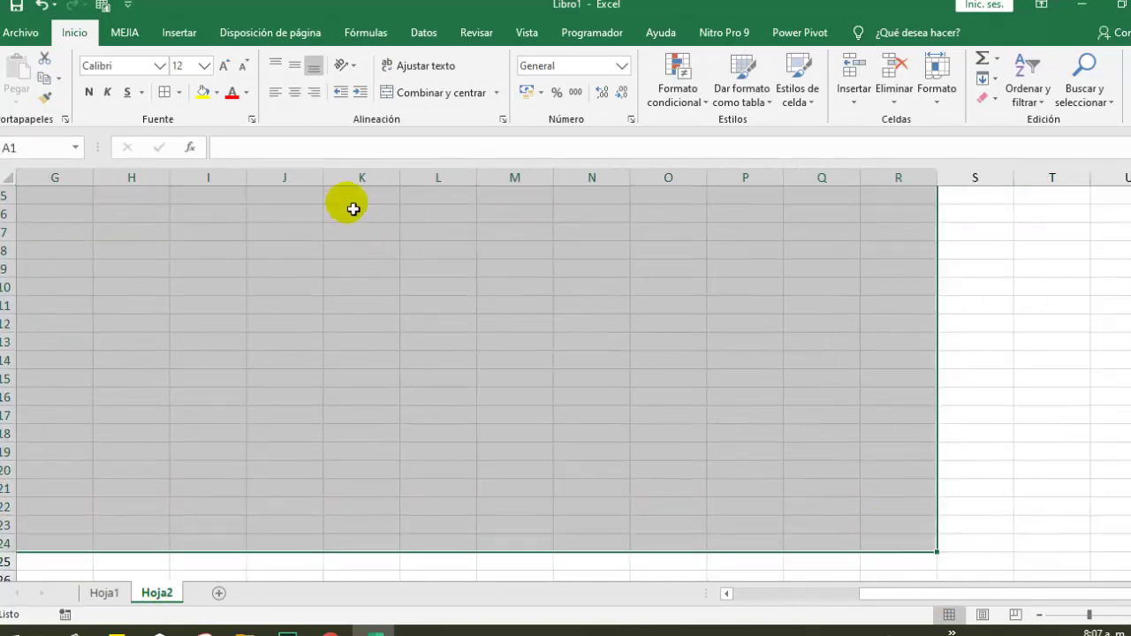
{"action": "left_click", "coordinate": [166, 92]}
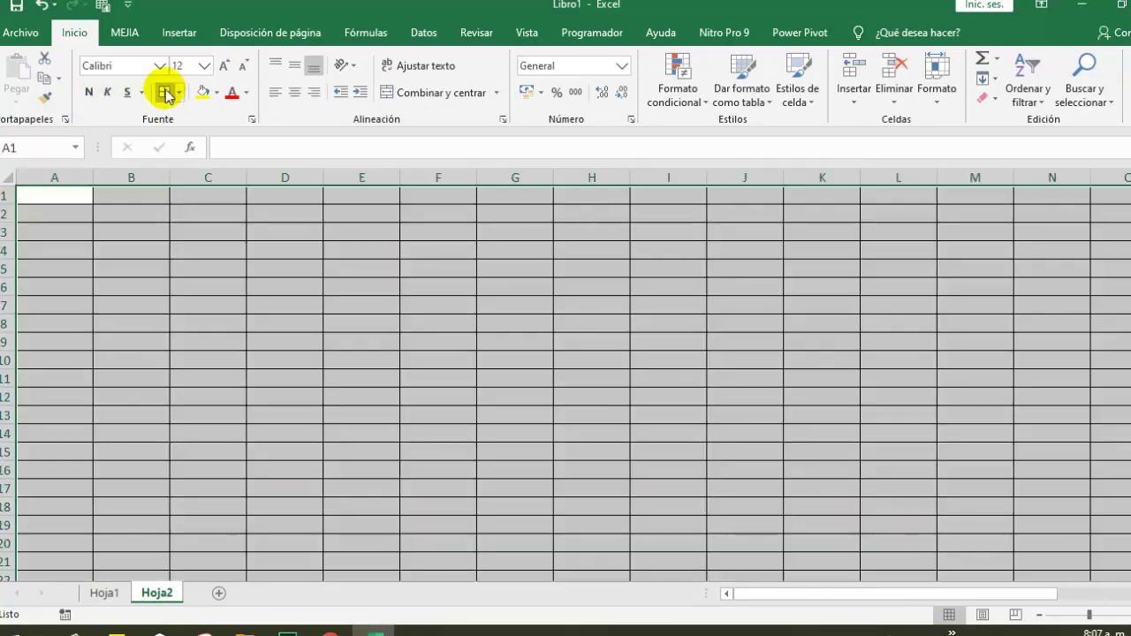
{"action": "type", "text": "NNNNN"}
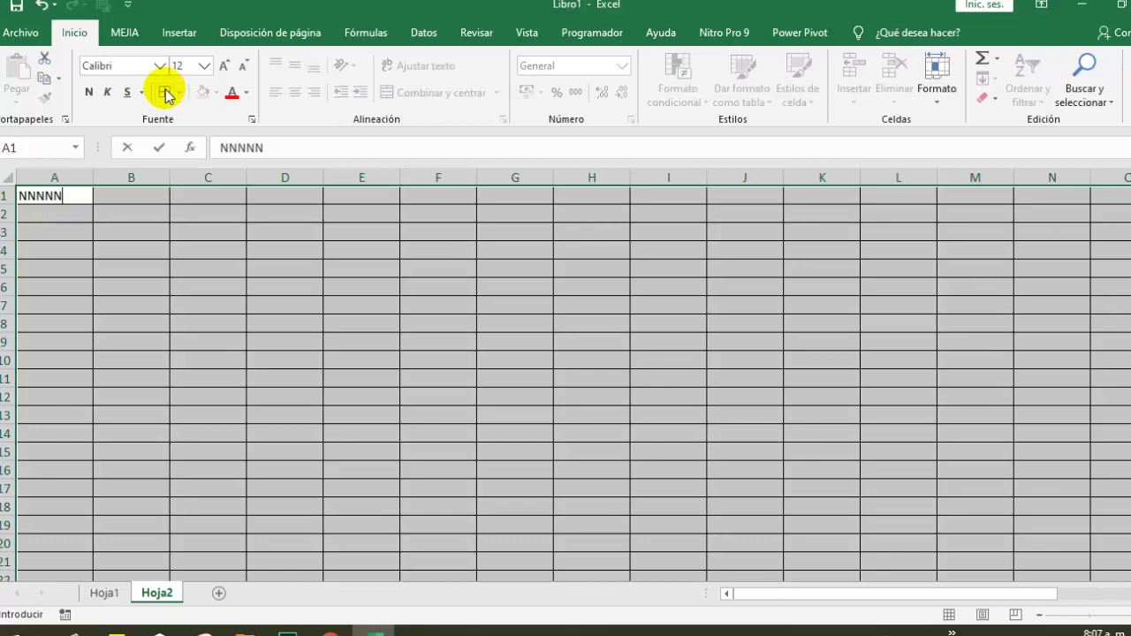
{"action": "key", "text": "ctrl+Return"}
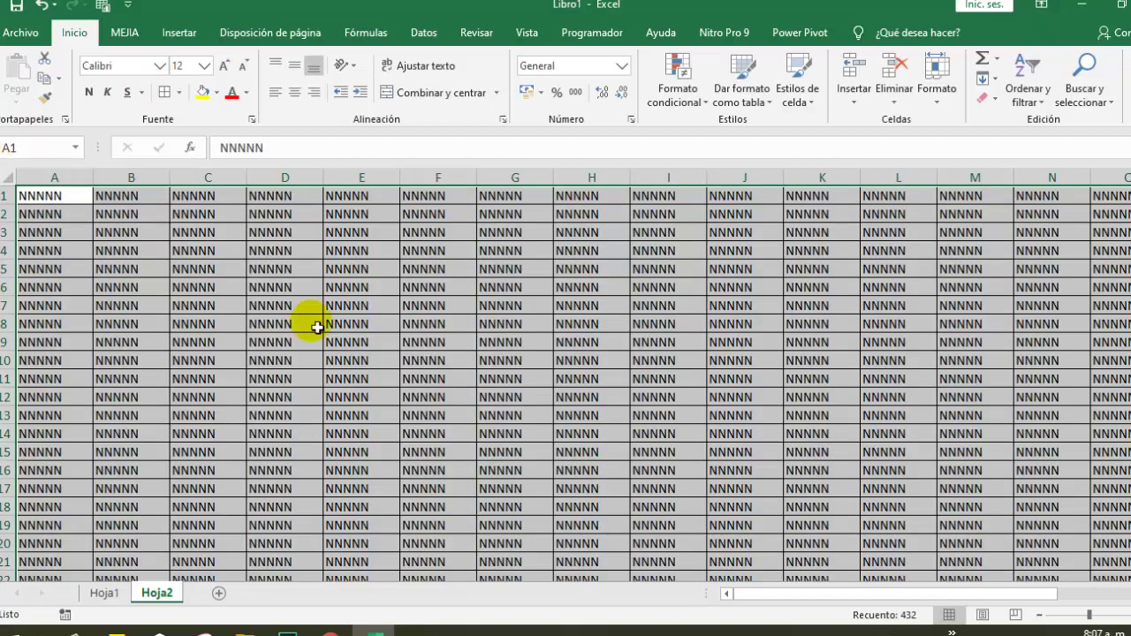
On a new Hoja3, border A1:H127 and fill it with EEEEEEEEE, then return to Hoja1
{"action": "key", "text": "ctrl+Page_Down"}
{"action": "mouse_move", "coordinate": [50, 203]}
{"action": "left_mouse_down"}
{"action": "mouse_move", "coordinate": [615, 437]}
{"action": "mouse_move", "coordinate": [579, 588]}
{"action": "left_mouse_up"}
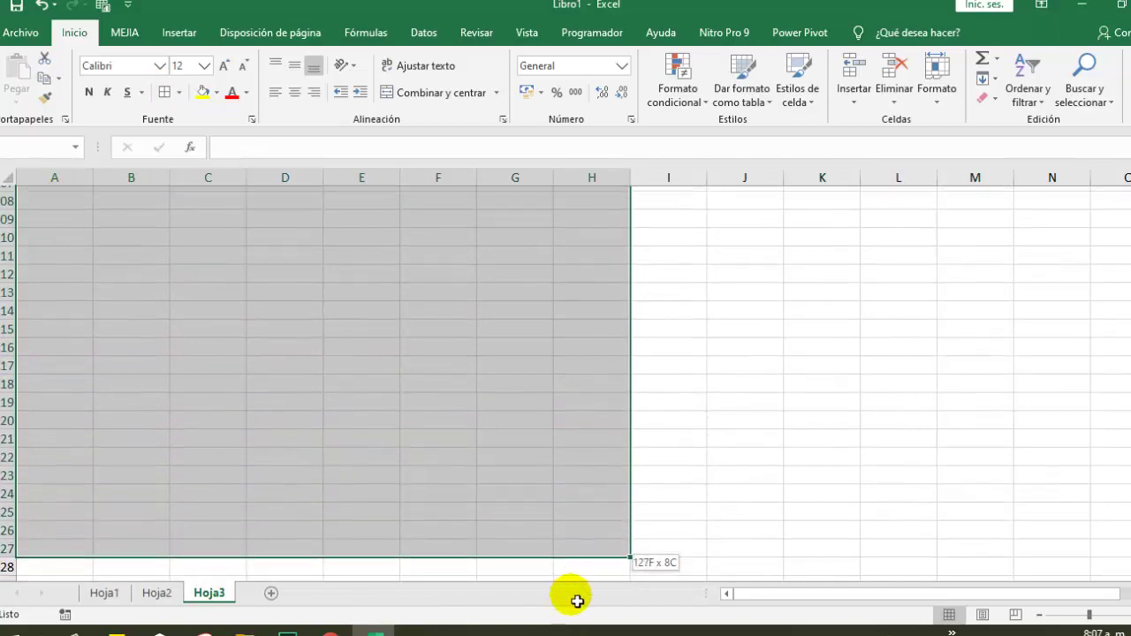
{"action": "left_click_drag", "start_coordinate": [579, 588], "coordinate": [576, 599]}
{"action": "left_click", "coordinate": [165, 92]}
{"action": "type", "text": "EEEEEEEEE"}
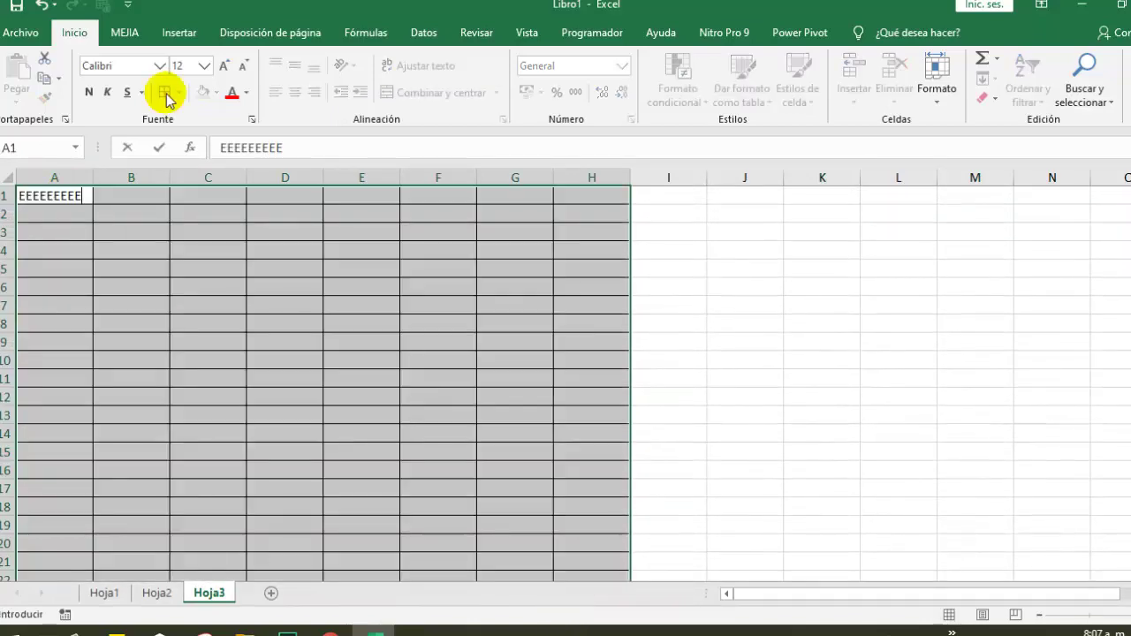
{"action": "key", "text": "ctrl+Return"}
{"action": "left_click", "coordinate": [125, 33]}
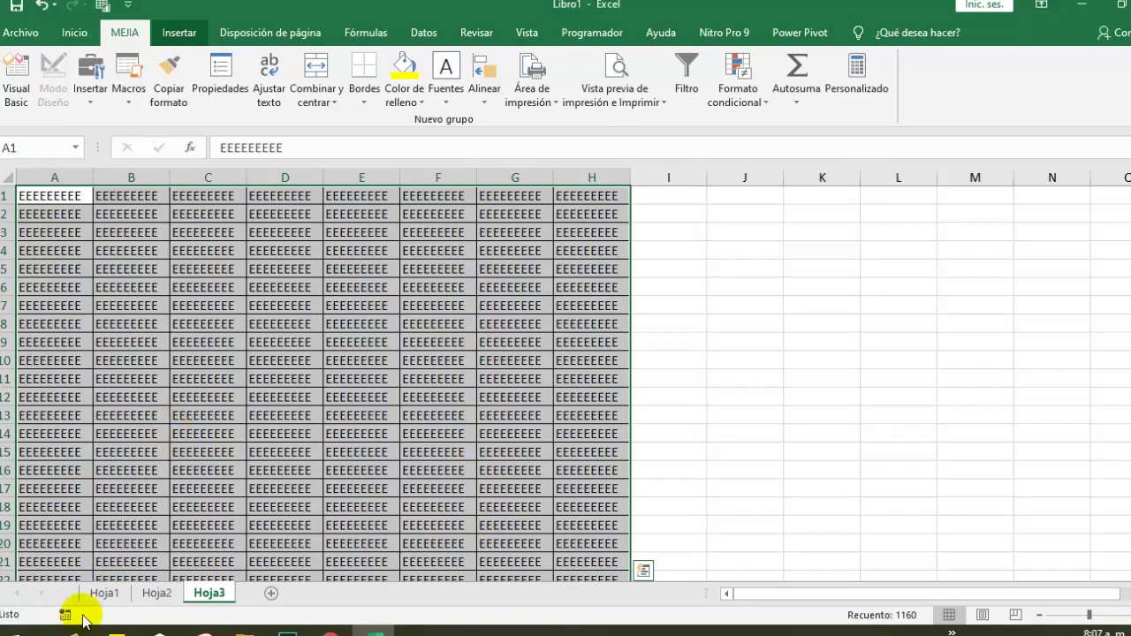
{"action": "left_click", "coordinate": [99, 594]}
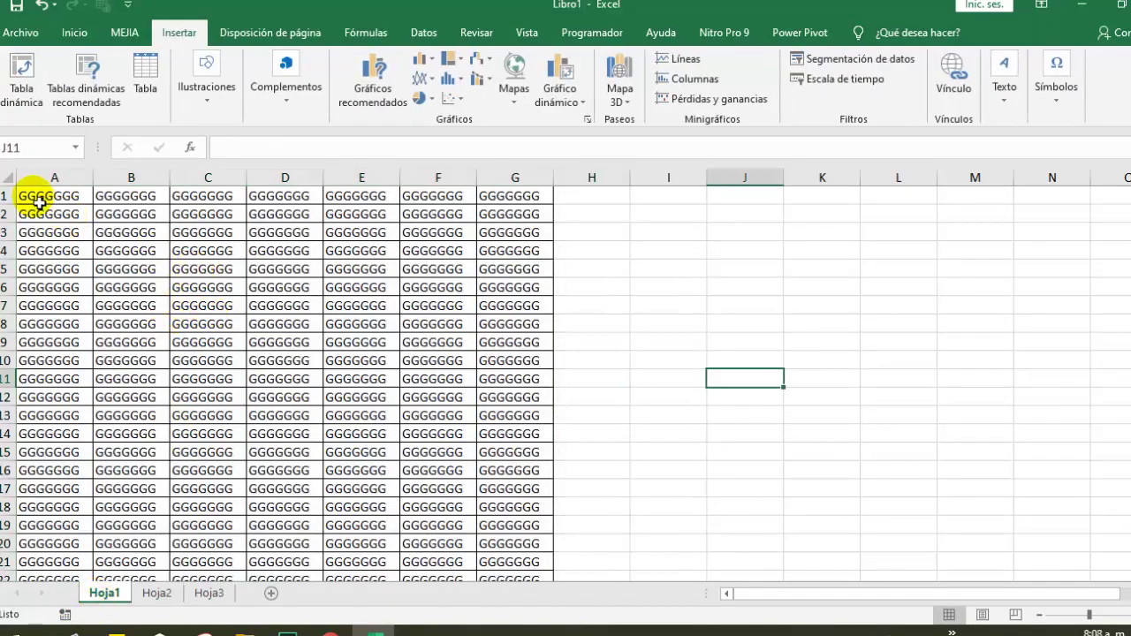
Set the G table A1:G23 as Hoja1's print area and preview it
{"action": "mouse_move", "coordinate": [34, 196]}
{"action": "left_mouse_down"}
{"action": "mouse_move", "coordinate": [503, 353]}
{"action": "mouse_move", "coordinate": [529, 543]}
{"action": "left_mouse_up"}
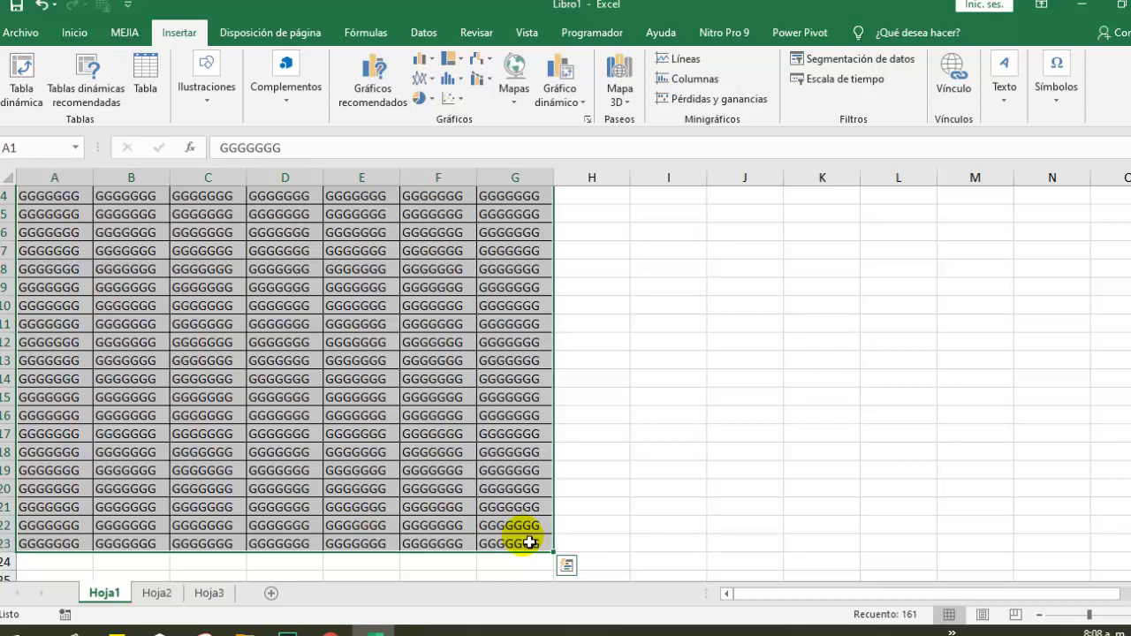
{"action": "left_click", "coordinate": [287, 33]}
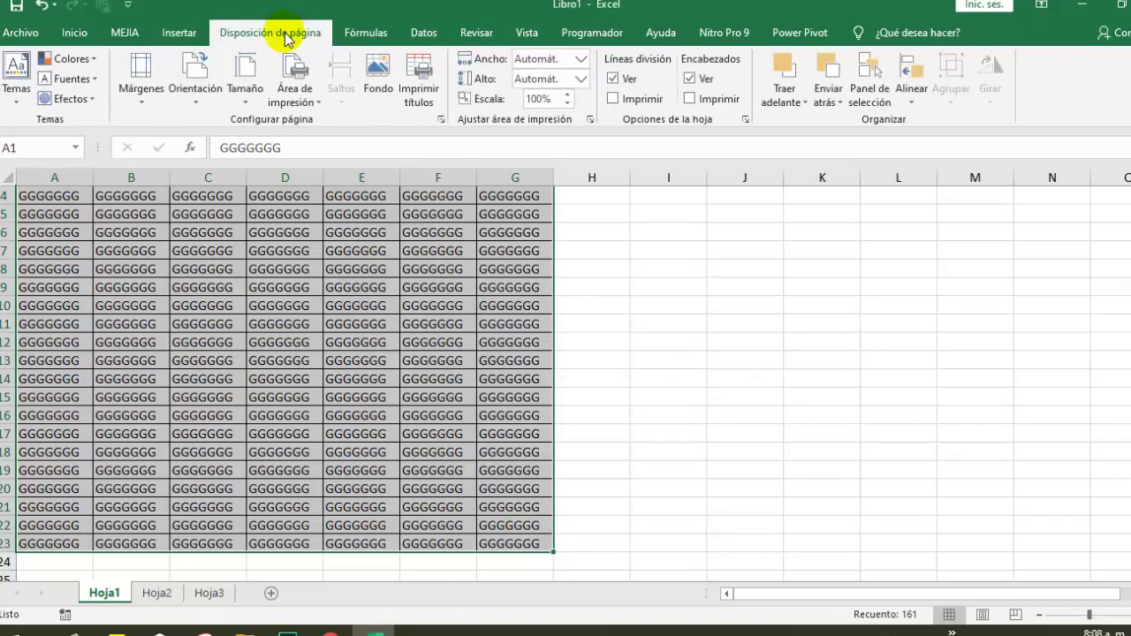
{"action": "left_click", "coordinate": [316, 106]}
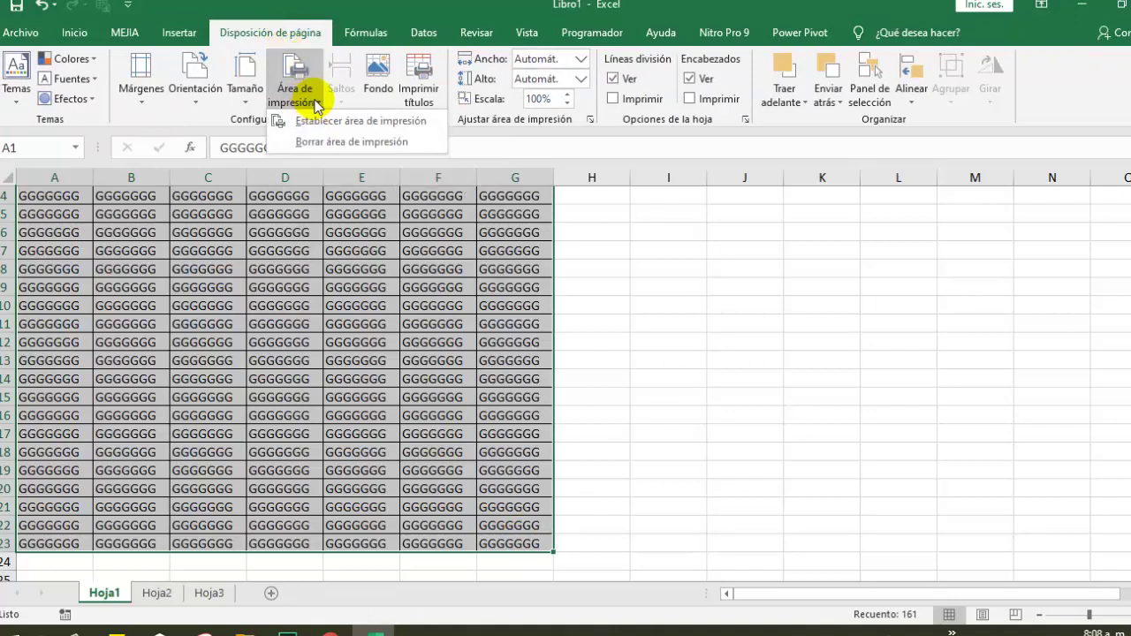
{"action": "left_click", "coordinate": [360, 123]}
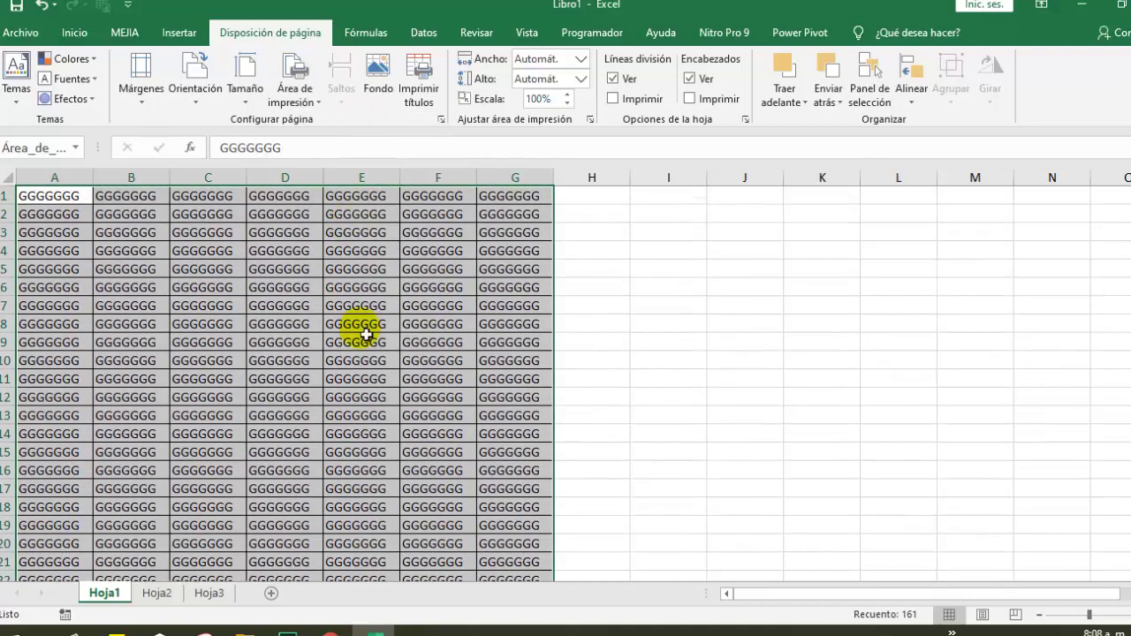
{"action": "key", "text": "ctrl+p"}
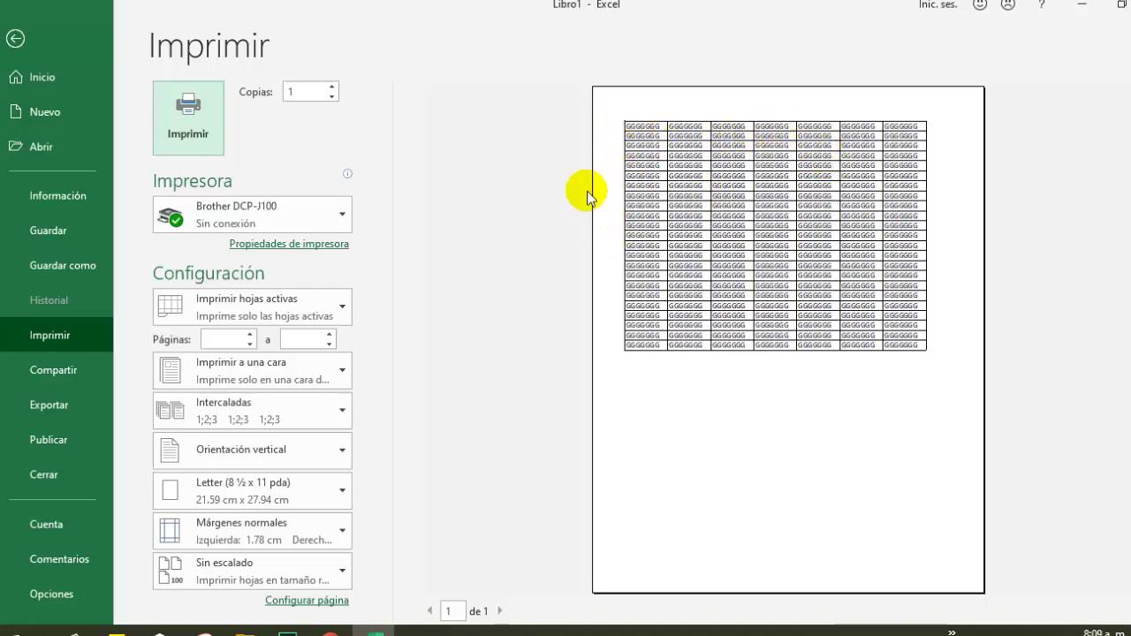
Close the one-page print preview and return to Hoja1's grid
{"action": "key", "text": "Escape"}
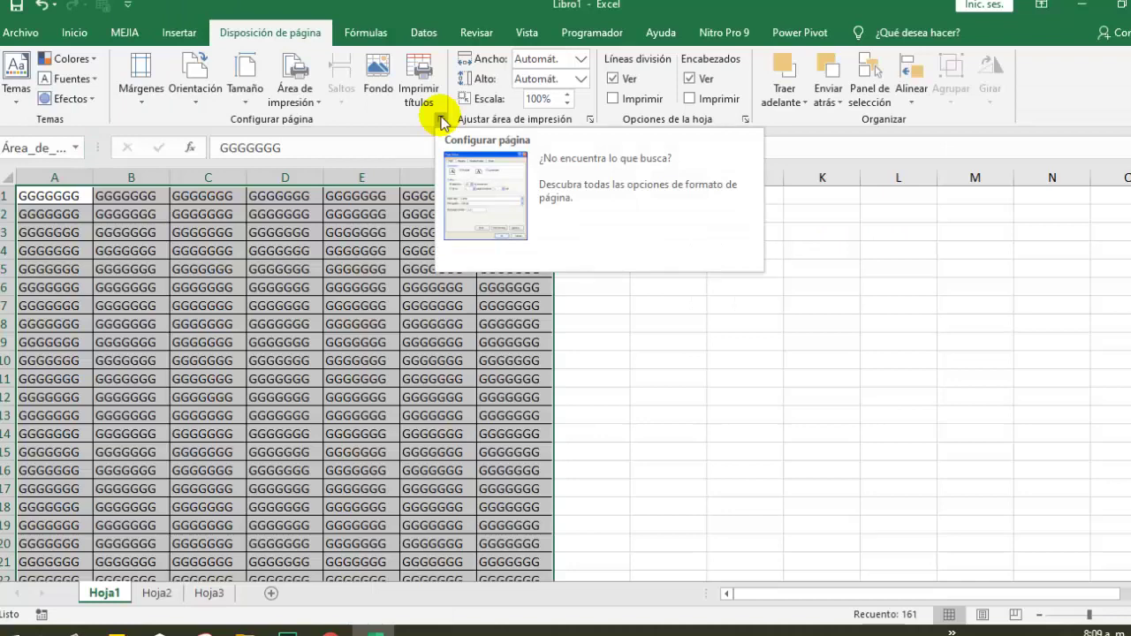
Set margins to 1.9 top/bottom and 1.8 left/right, centring the table on the page
{"action": "left_click", "coordinate": [441, 120]}
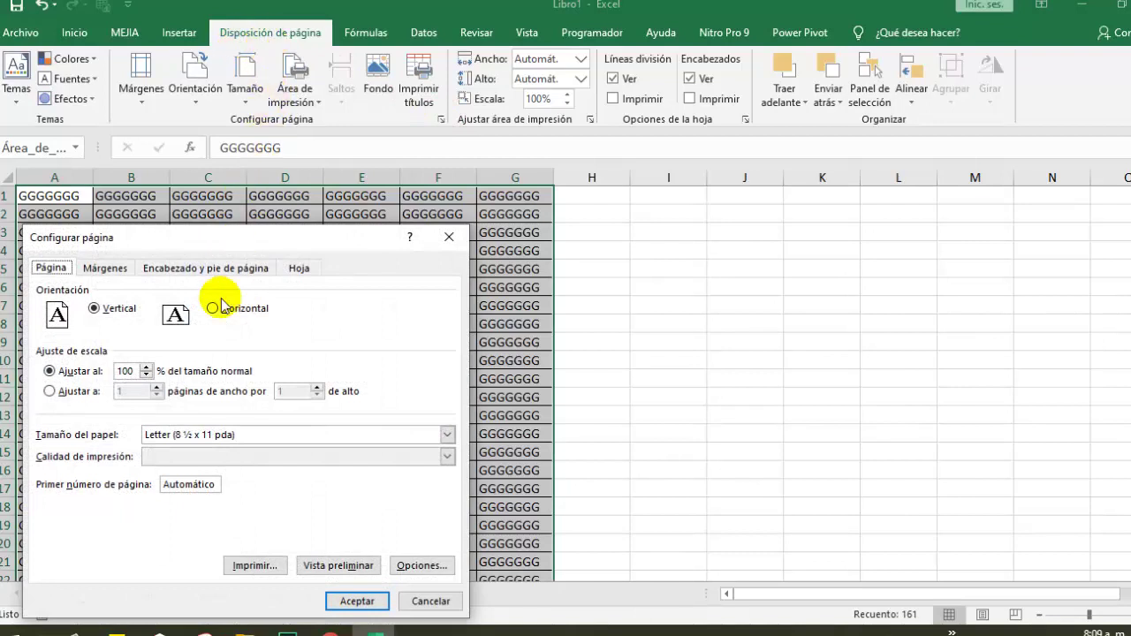
{"action": "left_click", "coordinate": [105, 268]}
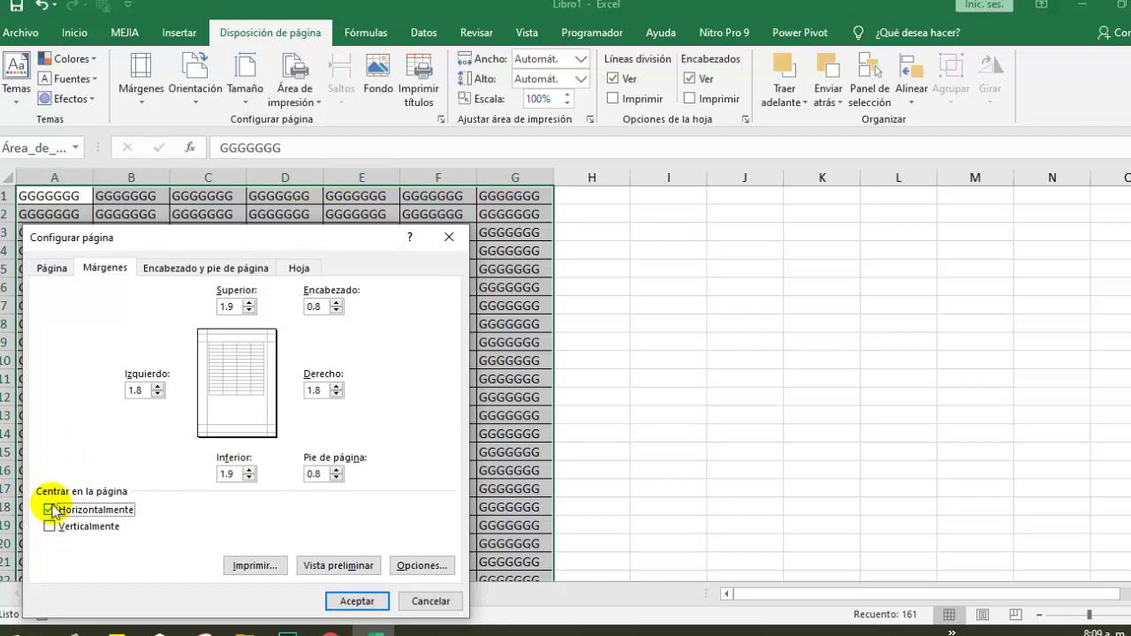
{"action": "left_click", "coordinate": [48, 510]}
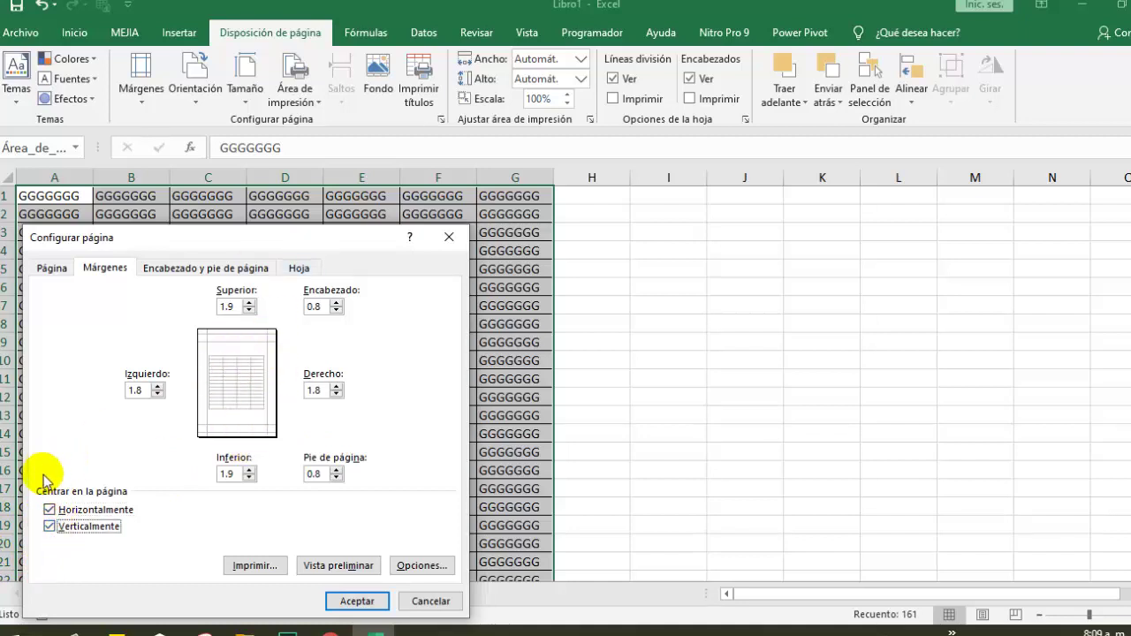
{"action": "left_click", "coordinate": [49, 527]}
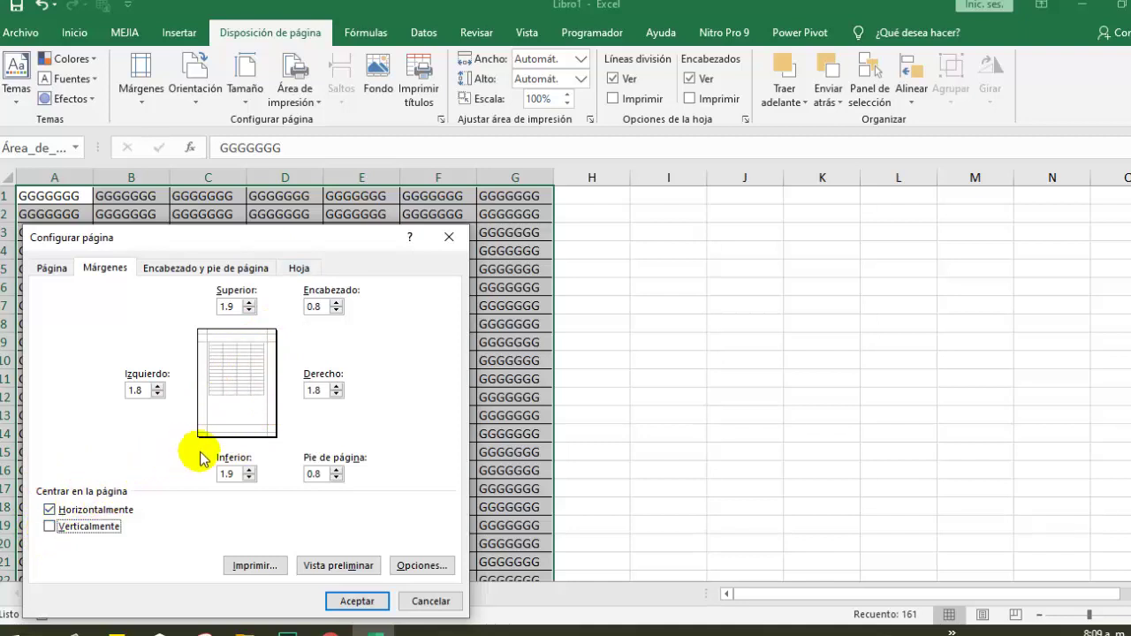
{"action": "left_click", "coordinate": [221, 272]}
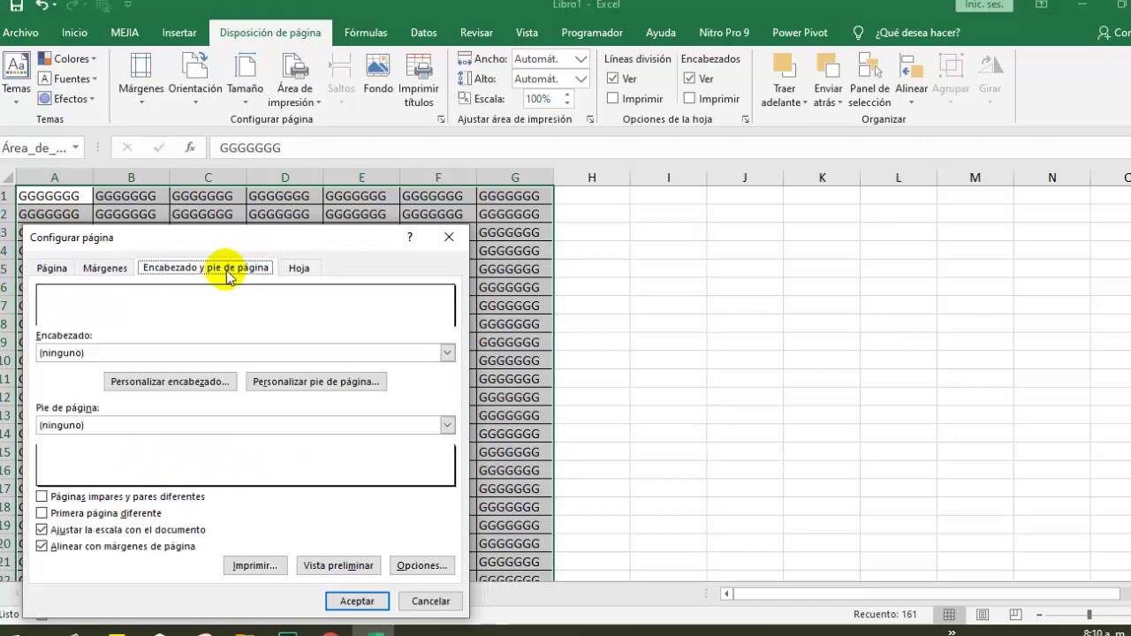
Create a custom centre header showing the author's name in bold #44 Font
{"action": "left_click", "coordinate": [156, 355]}
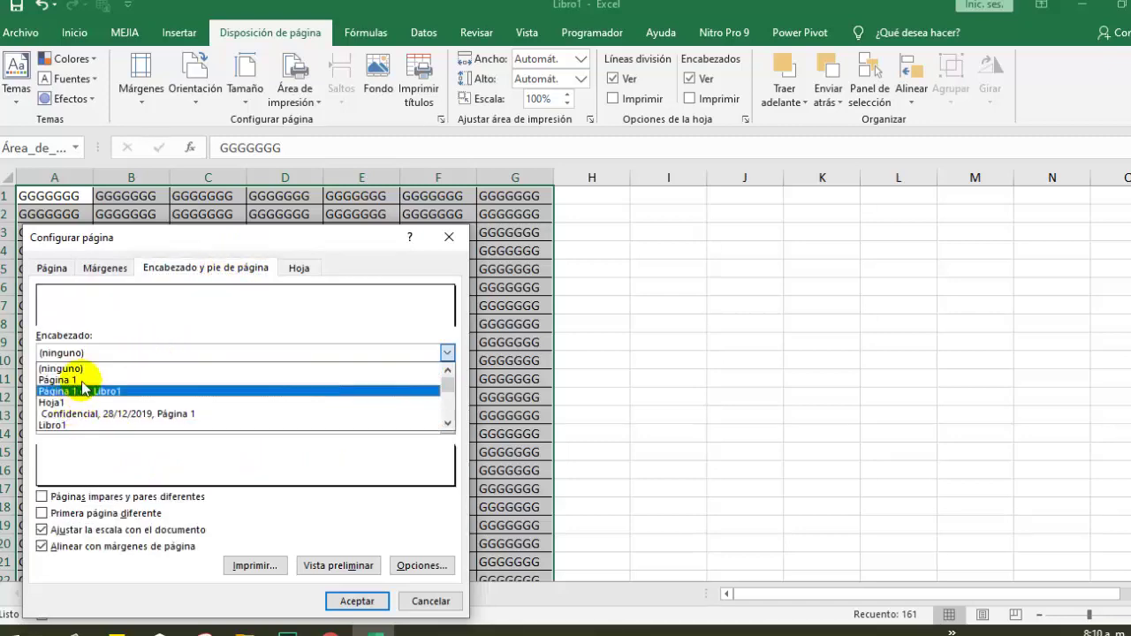
{"action": "left_click", "coordinate": [115, 358]}
{"action": "left_click", "coordinate": [163, 382]}
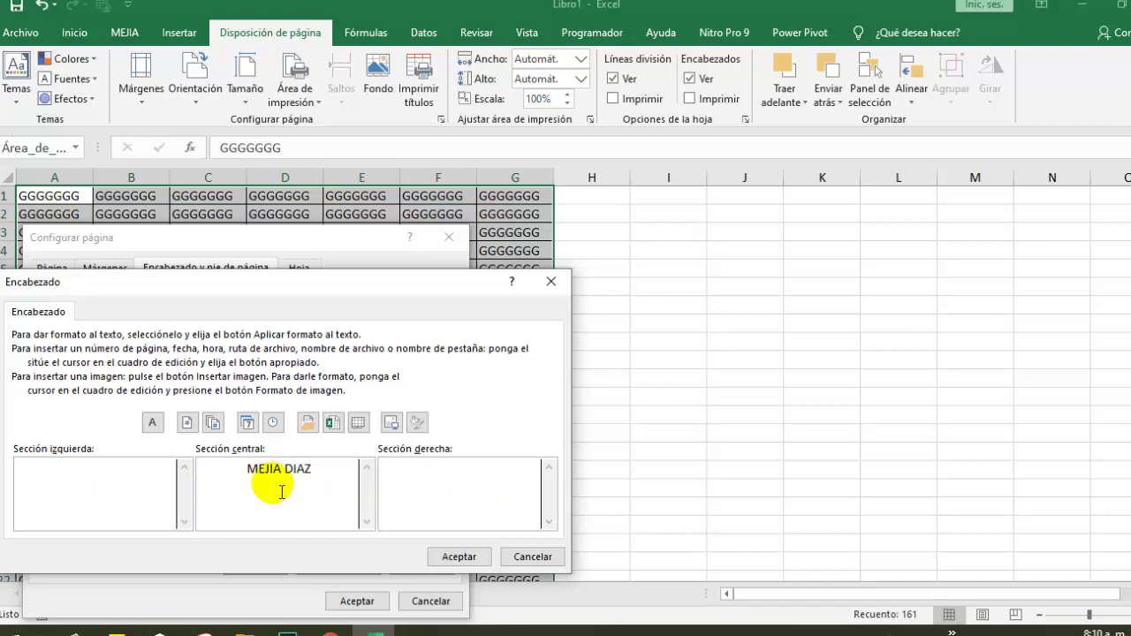
{"action": "left_click_drag", "start_coordinate": [327, 469], "coordinate": [212, 466]}
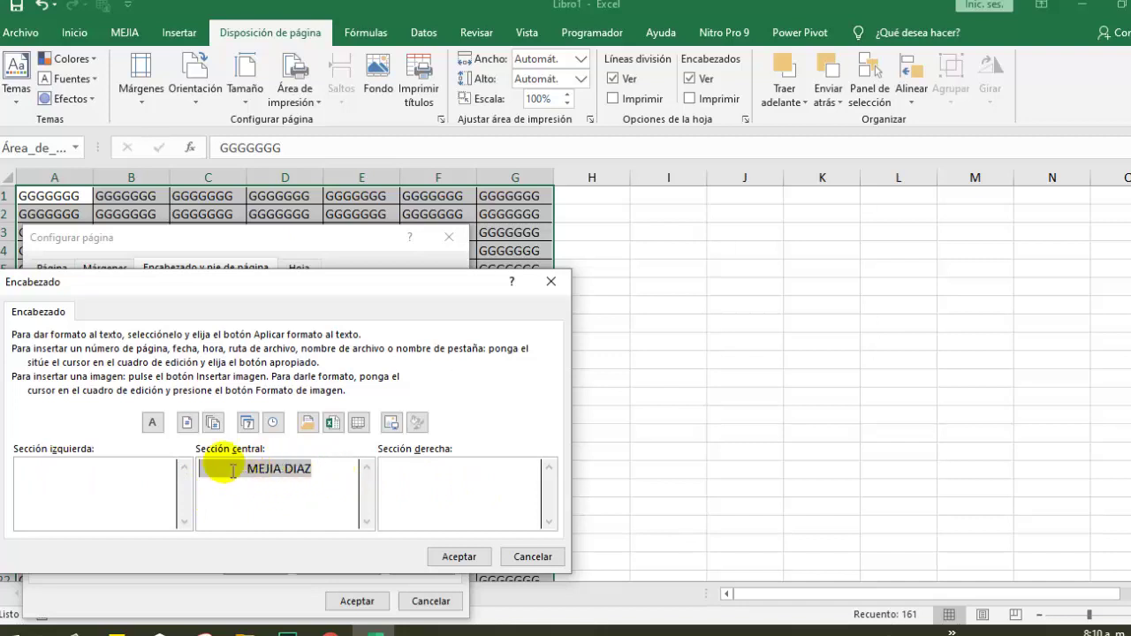
{"action": "left_click", "coordinate": [154, 423]}
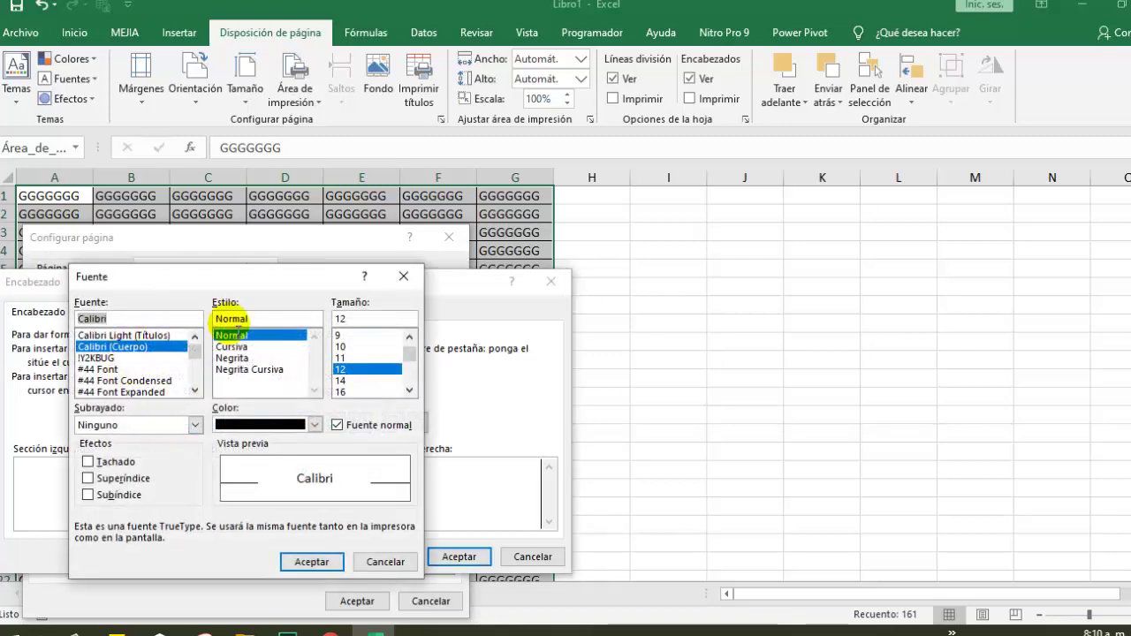
{"action": "left_click", "coordinate": [101, 368]}
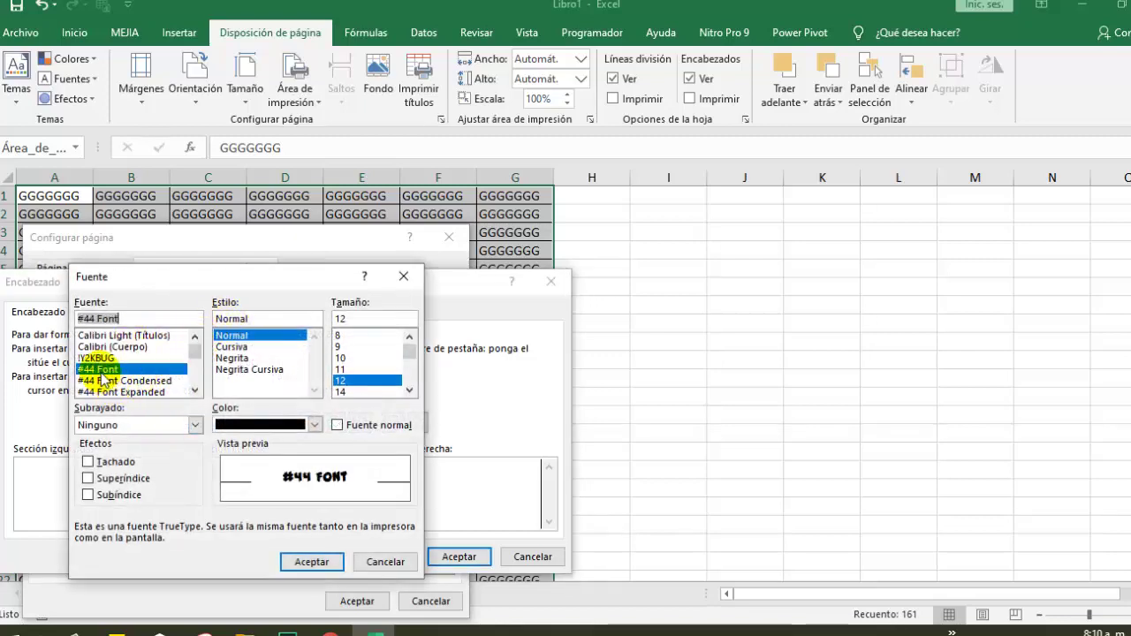
{"action": "left_click", "coordinate": [237, 358]}
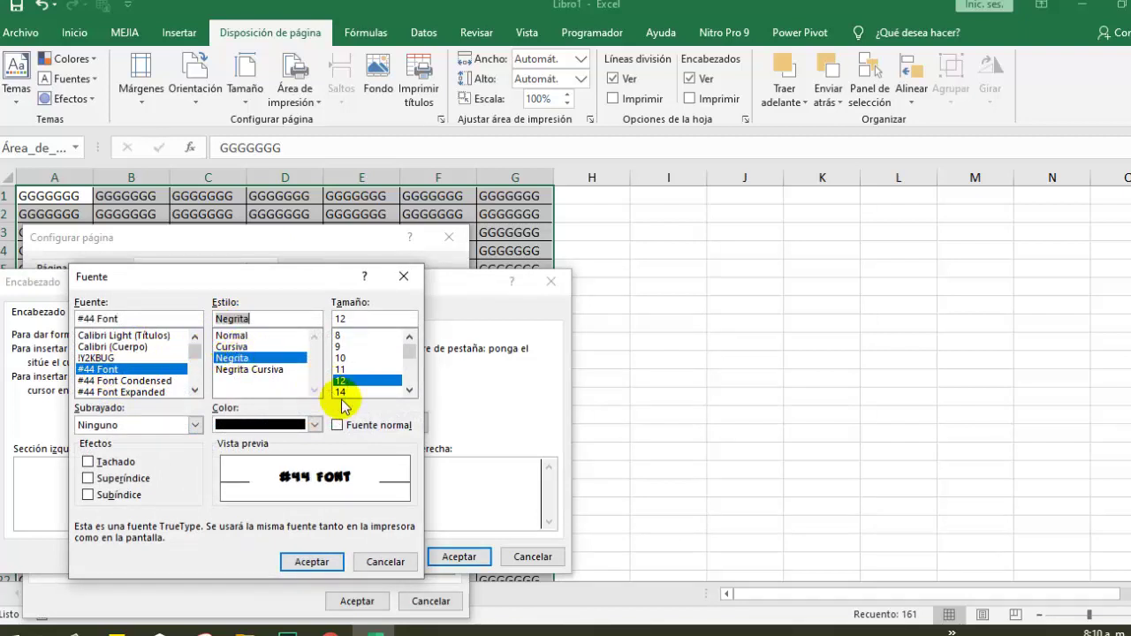
{"action": "left_click", "coordinate": [378, 391]}
{"action": "left_click", "coordinate": [397, 386]}
{"action": "key", "text": "Return"}
{"action": "left_click", "coordinate": [467, 559]}
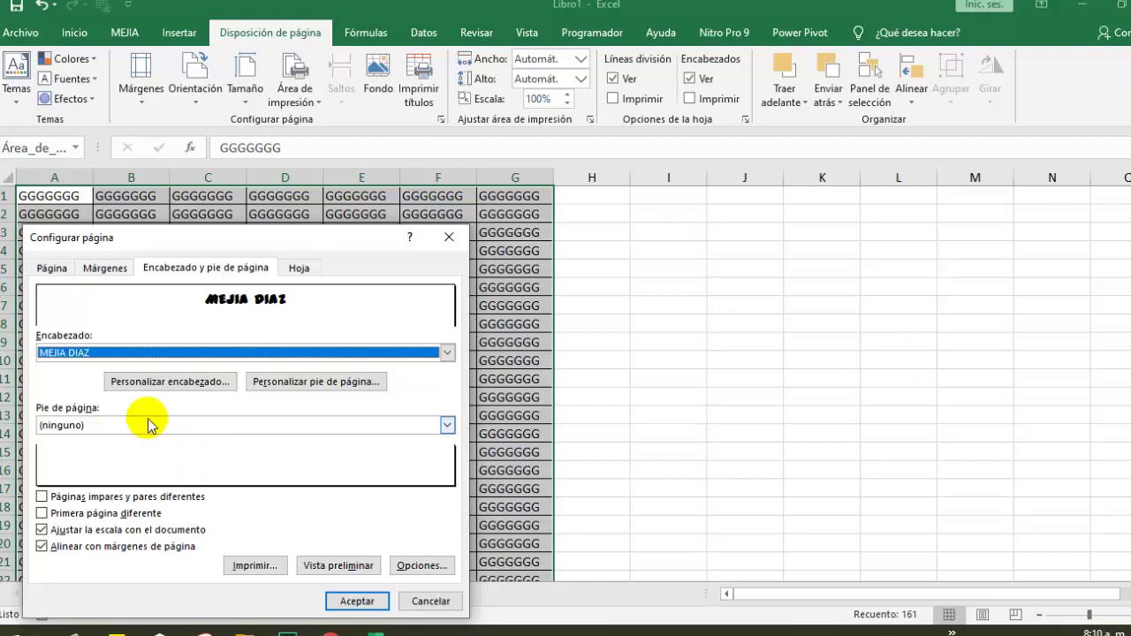
Leave the footer as (ninguno) and apply the page setup
{"action": "left_click", "coordinate": [446, 425]}
{"action": "left_click", "coordinate": [447, 427]}
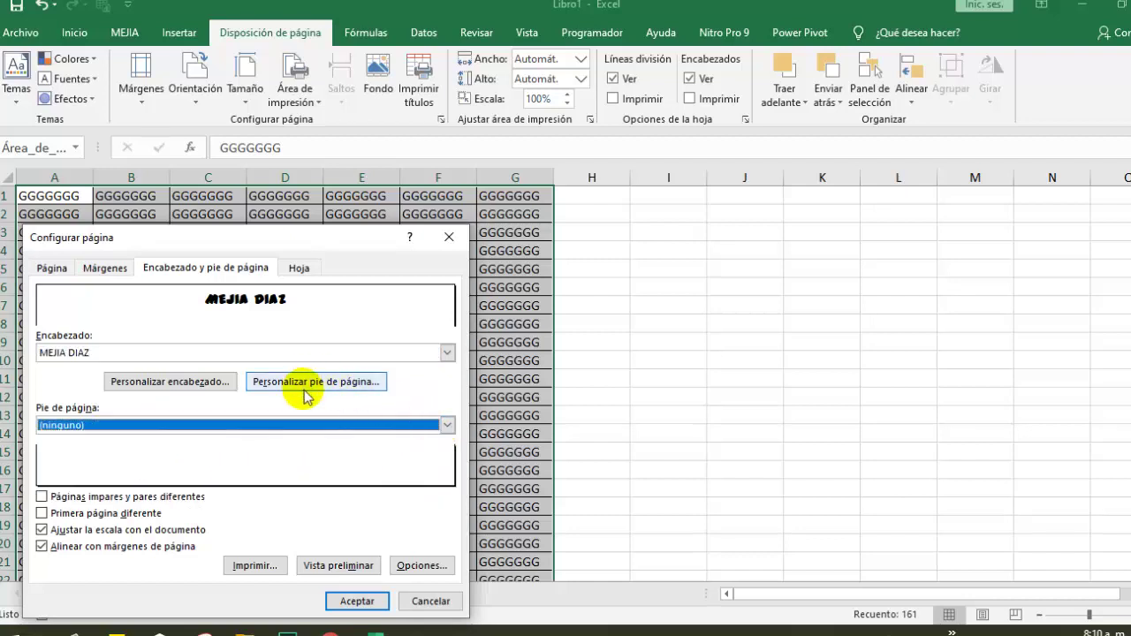
{"action": "left_click", "coordinate": [358, 605]}
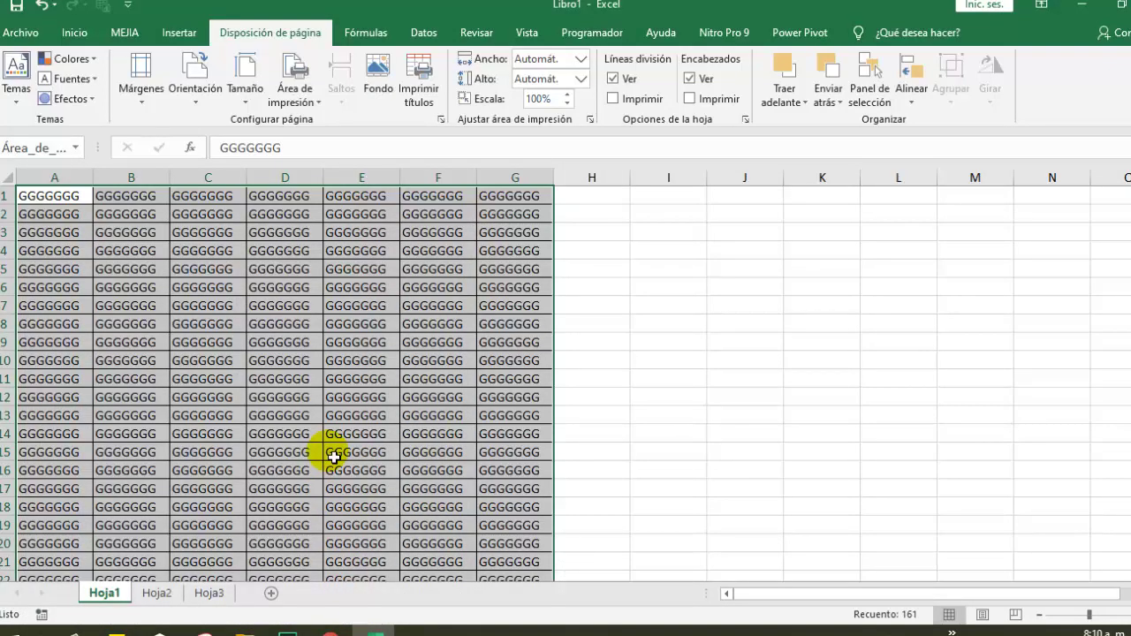
Print the Hoja1 page to the Microsoft Print to PDF printer
{"action": "key", "text": "ctrl+p"}
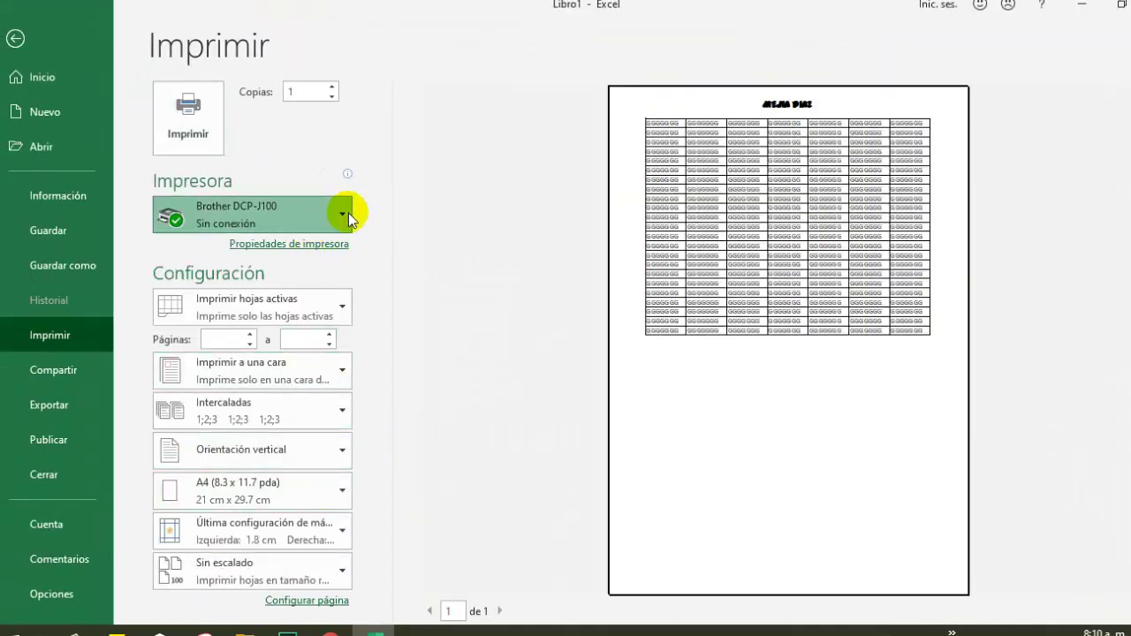
{"action": "left_click", "coordinate": [348, 215]}
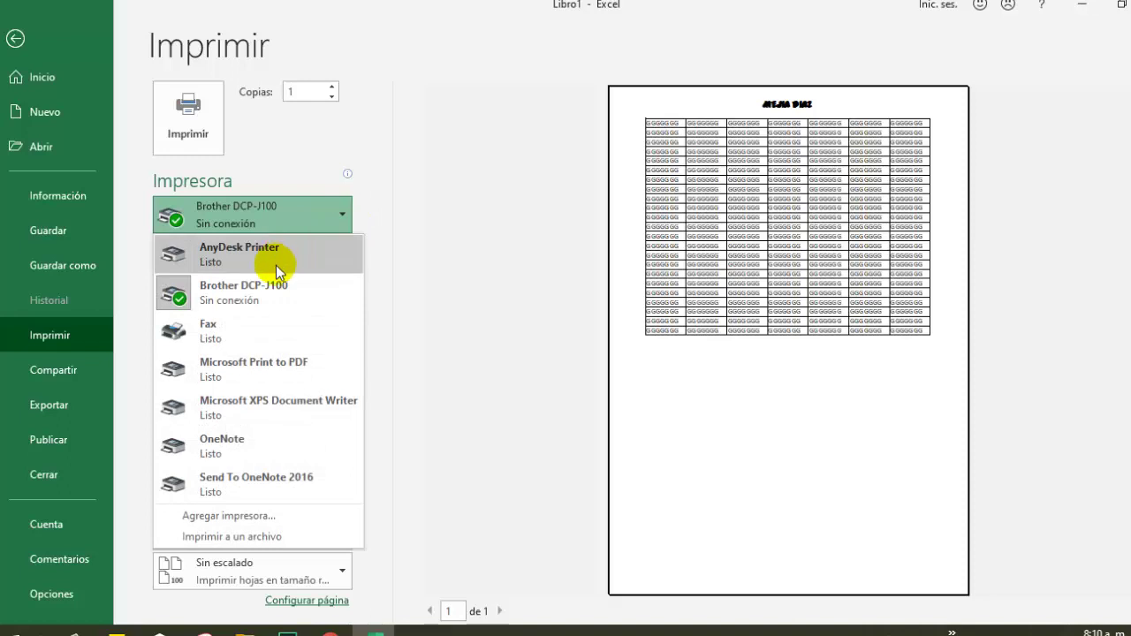
{"action": "left_click", "coordinate": [260, 366]}
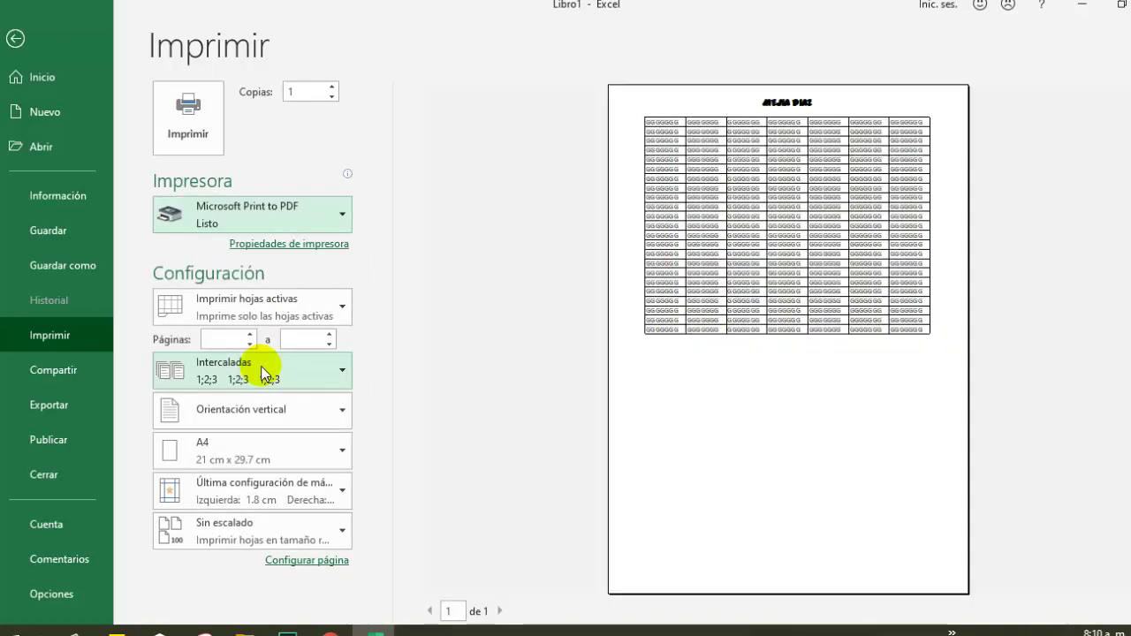
{"action": "left_click", "coordinate": [188, 115]}
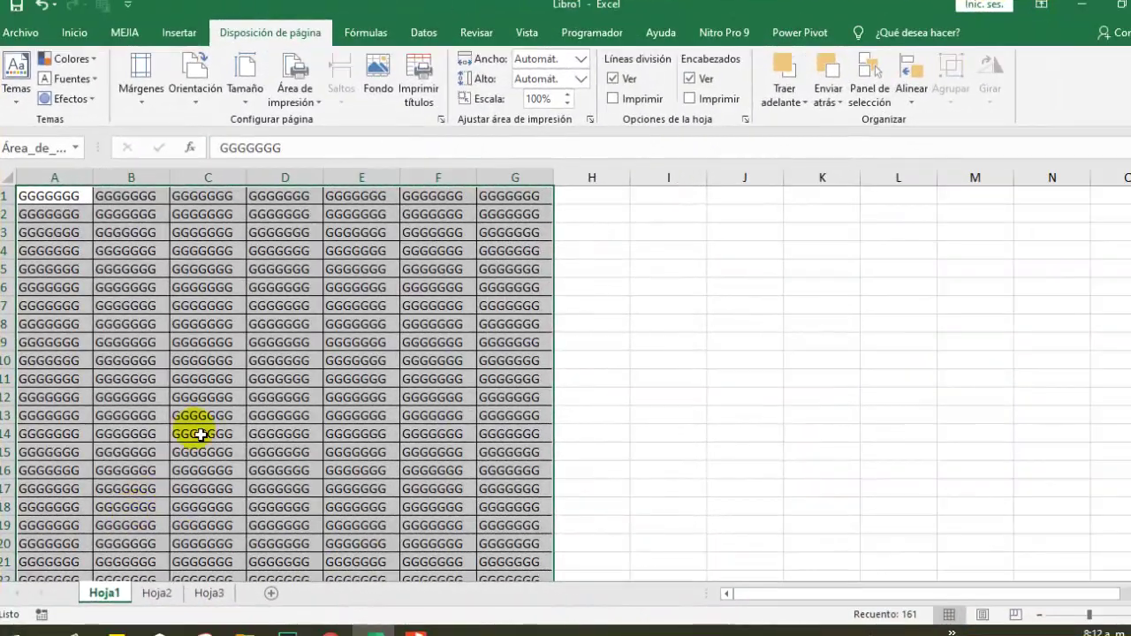
Fill A21:G23 with HHHHH
{"action": "left_click", "coordinate": [202, 424]}
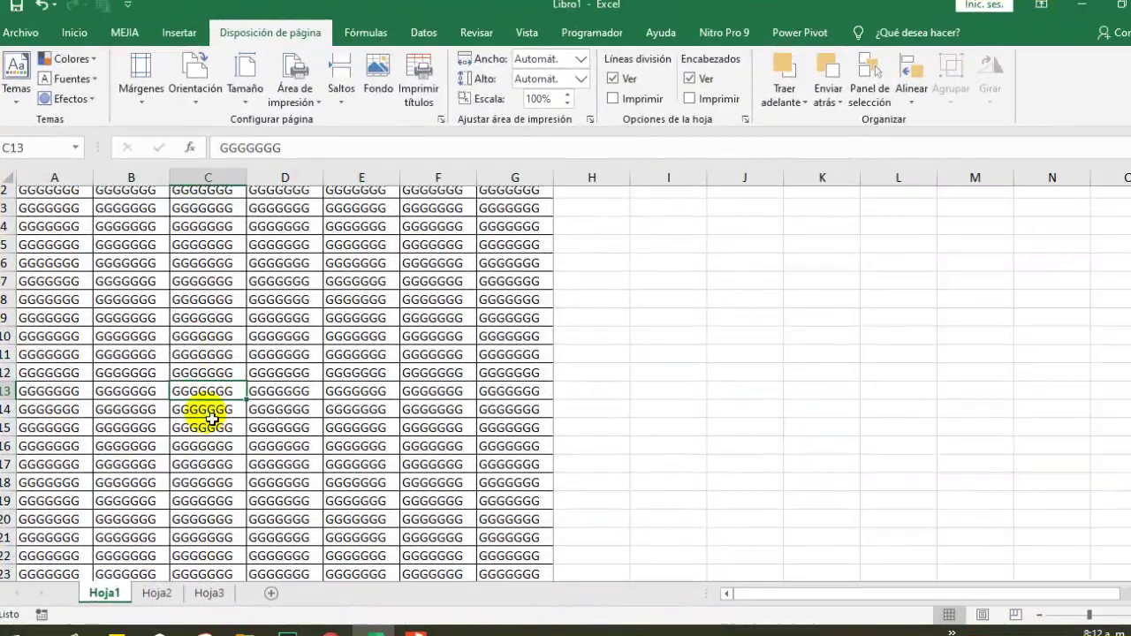
{"action": "scroll", "coordinate": [203, 416], "scroll_direction": "down", "scroll_amount": 4}
{"action": "left_click_drag", "start_coordinate": [45, 344], "coordinate": [550, 383]}
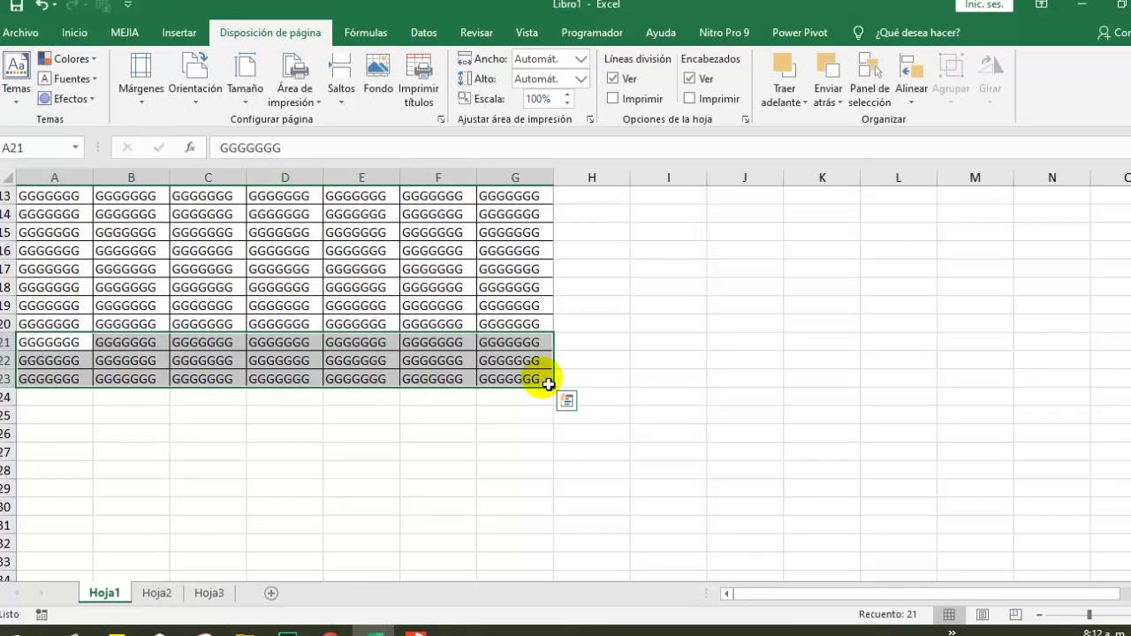
{"action": "type", "text": "HHHHH"}
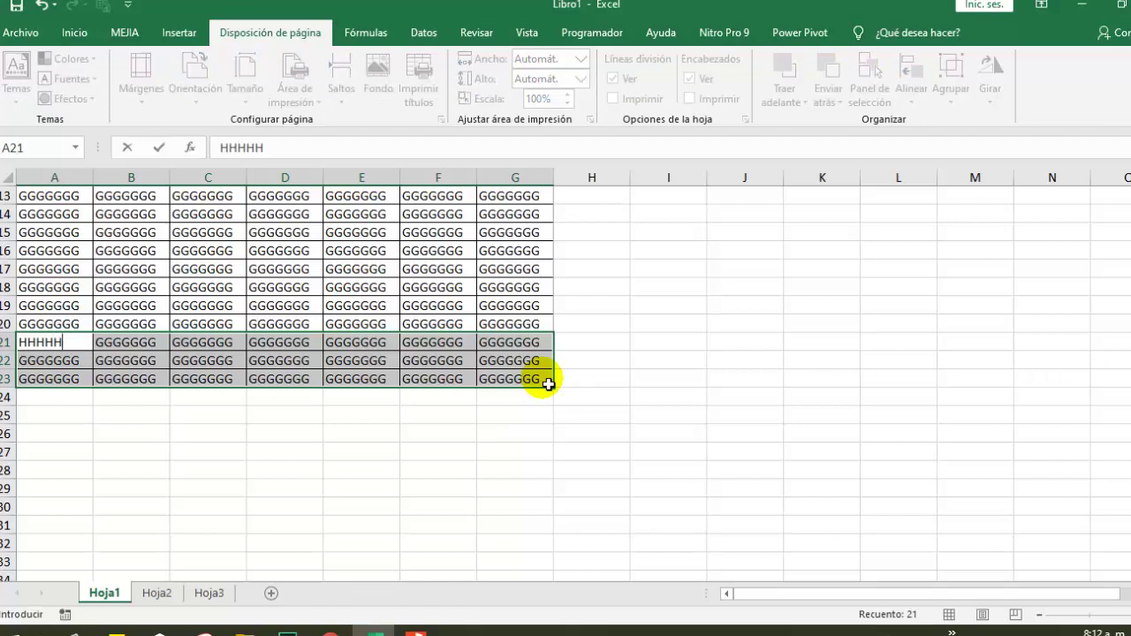
{"action": "key", "text": "ctrl+Return"}
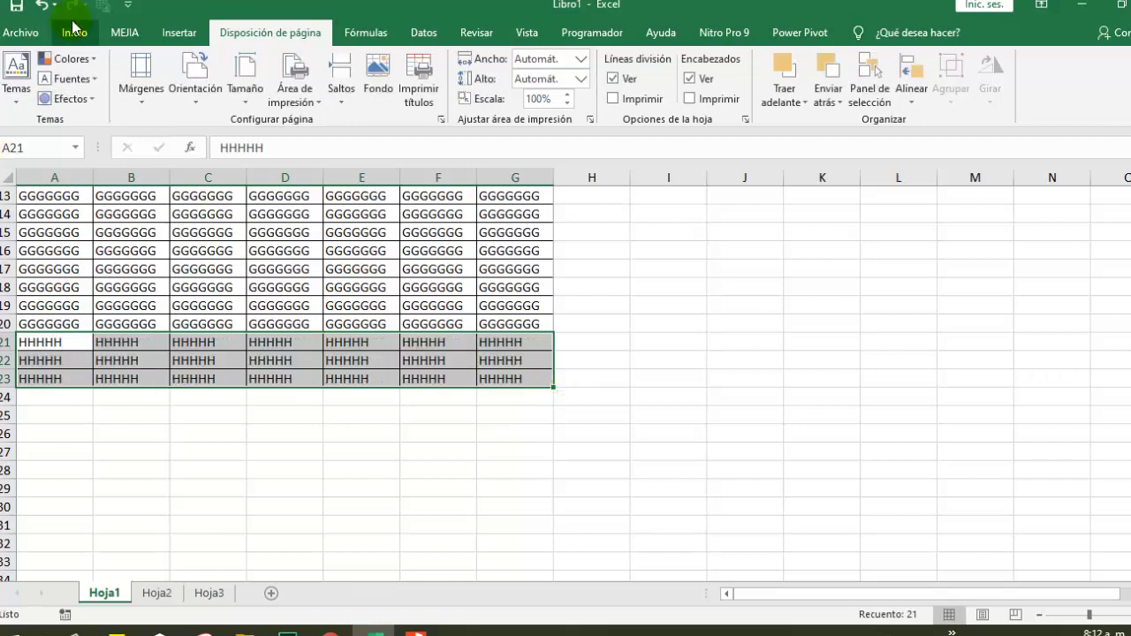
Colour the HHHHH rows' text red, then select the G table A1:G20
{"action": "left_click", "coordinate": [68, 34]}
{"action": "left_click", "coordinate": [232, 92]}
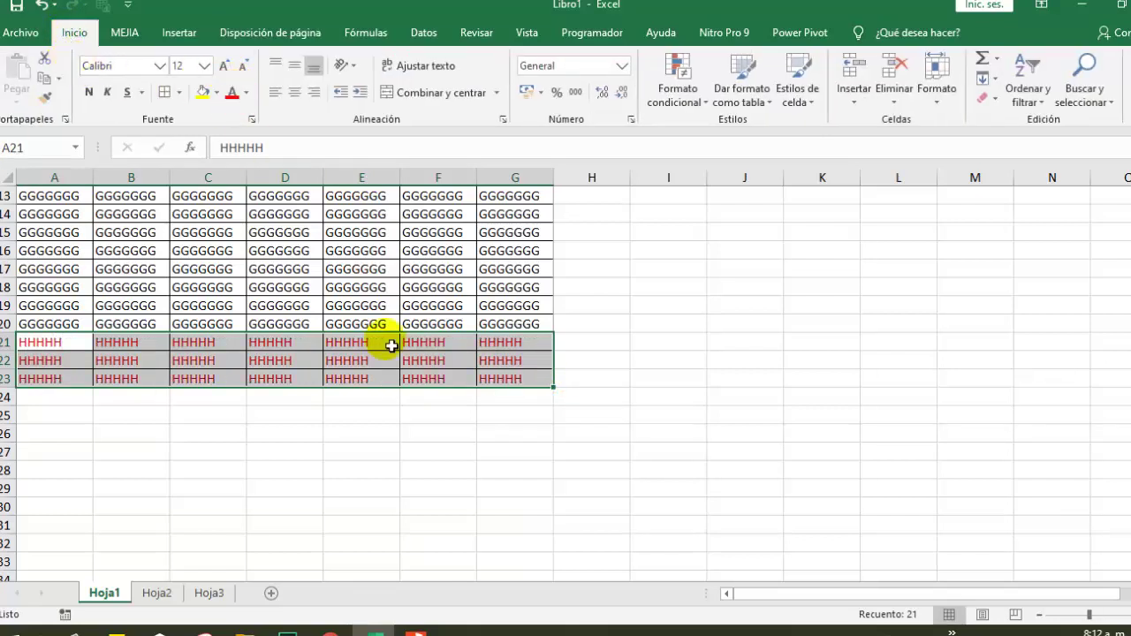
{"action": "left_click", "coordinate": [534, 492]}
{"action": "scroll", "coordinate": [413, 395], "scroll_direction": "up", "scroll_amount": 4}
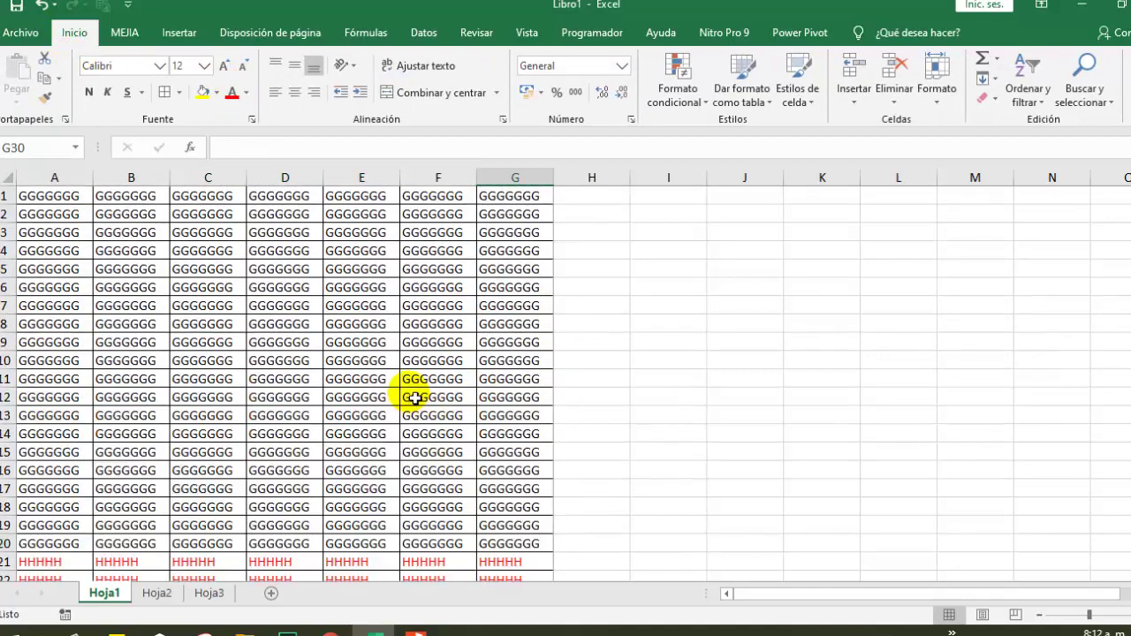
{"action": "scroll", "coordinate": [374, 303], "scroll_direction": "down", "scroll_amount": 1}
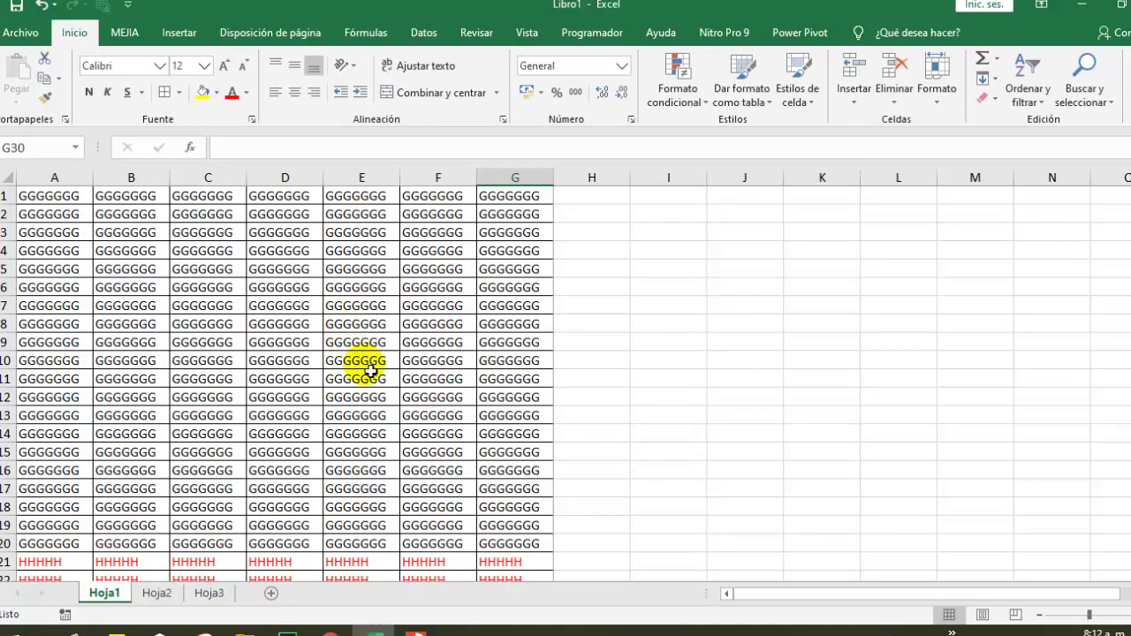
{"action": "scroll", "coordinate": [371, 371], "scroll_direction": "down", "scroll_amount": 2}
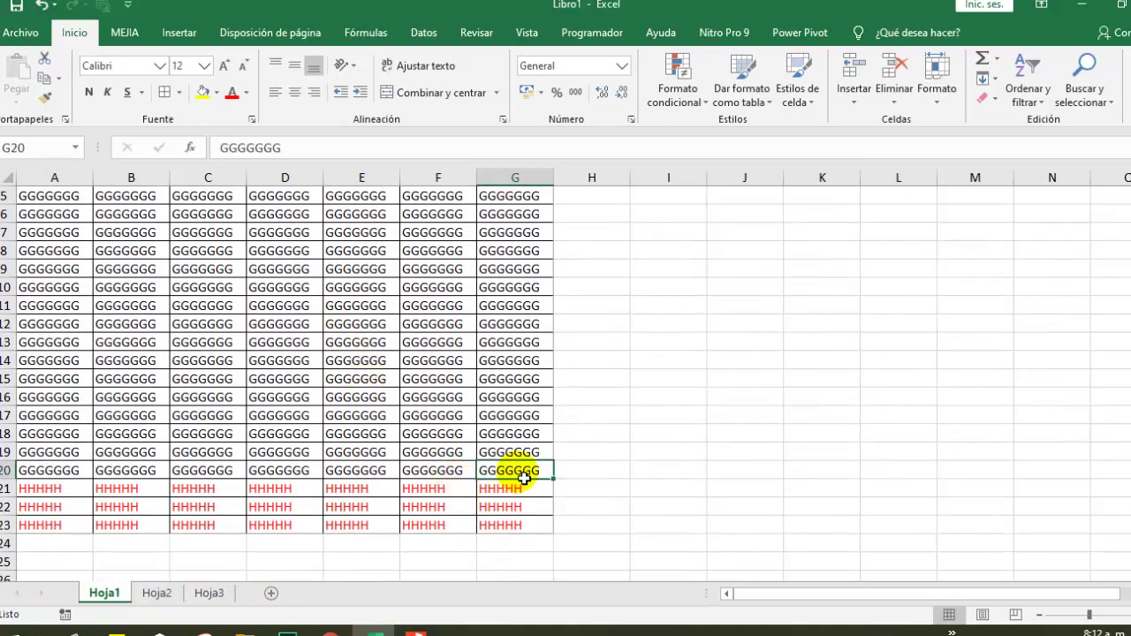
{"action": "mouse_move", "coordinate": [518, 478]}
{"action": "left_mouse_down"}
{"action": "mouse_move", "coordinate": [45, 276]}
{"action": "mouse_move", "coordinate": [55, 148]}
{"action": "left_mouse_up"}
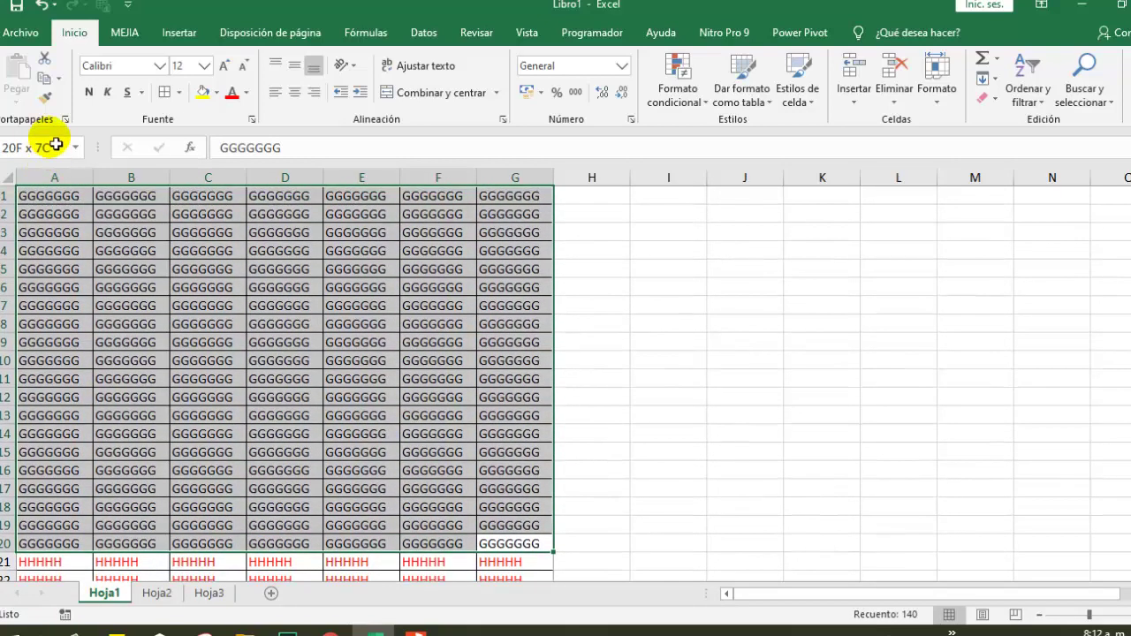
Set A1:G20 as the print area and confirm in the preview that only GGGGGGG rows print
{"action": "left_click", "coordinate": [235, 37]}
{"action": "left_click", "coordinate": [295, 80]}
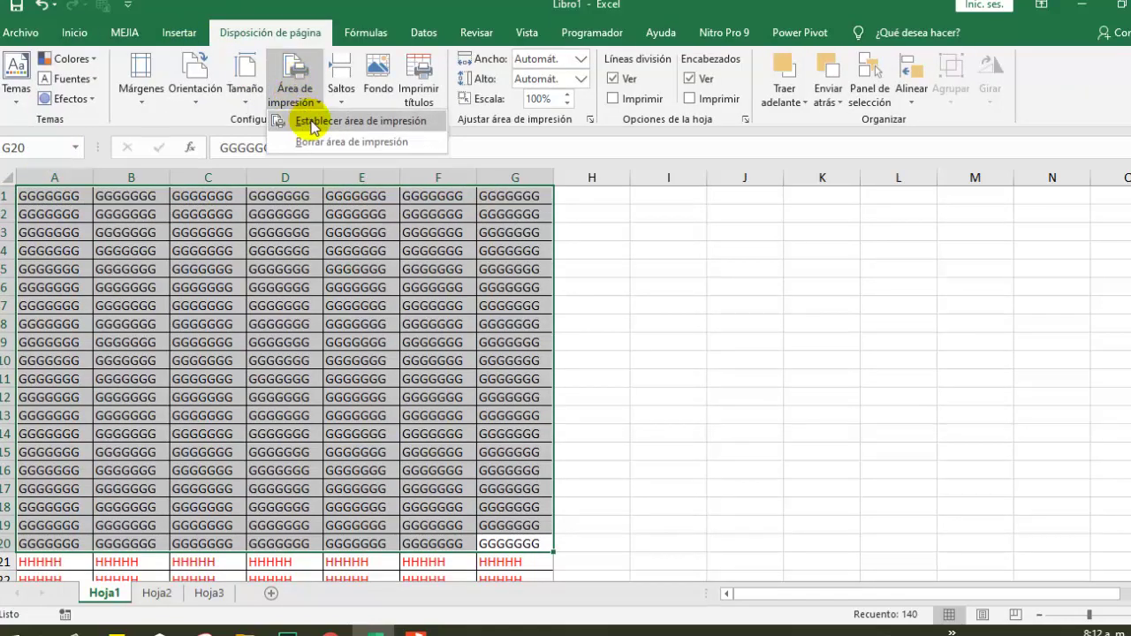
{"action": "left_click", "coordinate": [319, 116]}
{"action": "key", "text": "ctrl+p"}
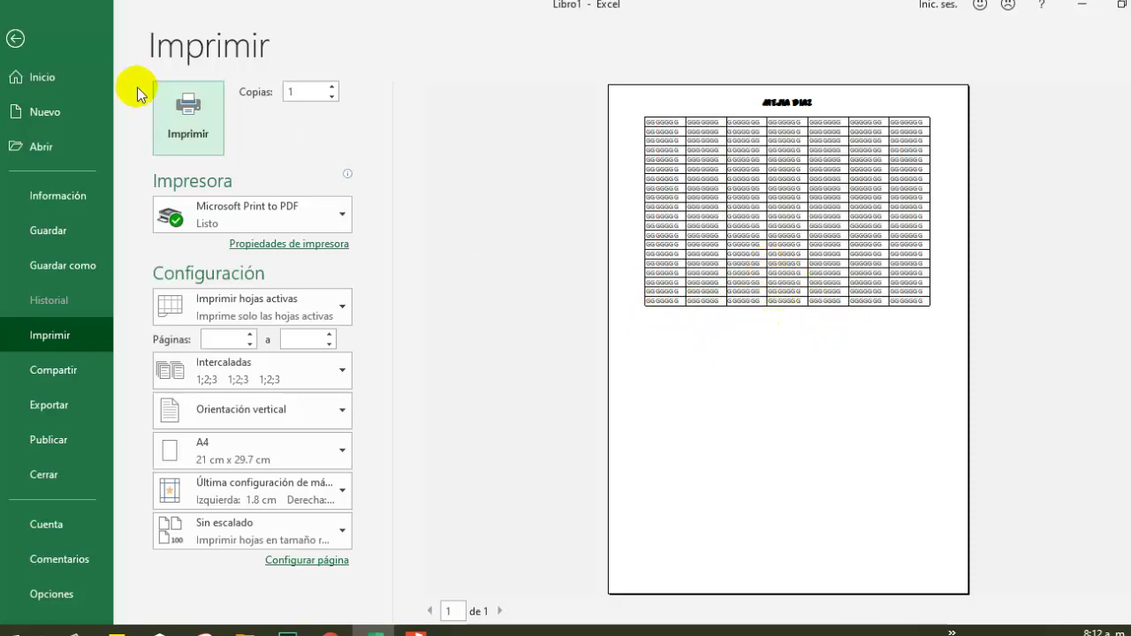
{"action": "left_click", "coordinate": [20, 37]}
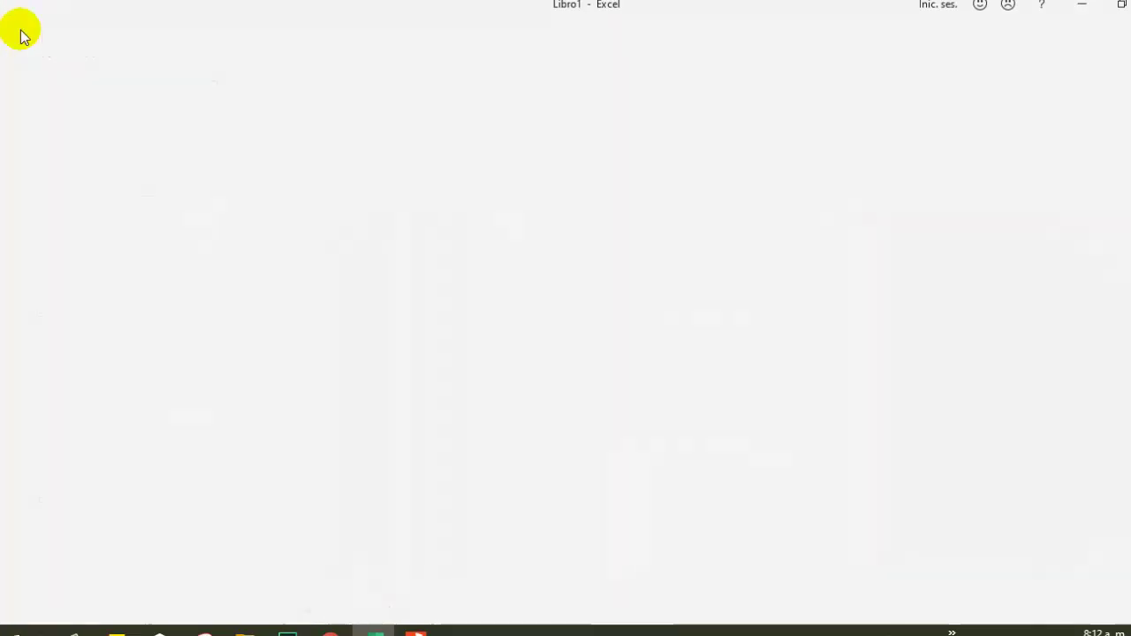
{"action": "left_click", "coordinate": [177, 207]}
{"action": "mouse_move", "coordinate": [123, 194]}
{"action": "left_mouse_down"}
{"action": "mouse_move", "coordinate": [209, 232]}
{"action": "mouse_move", "coordinate": [467, 550]}
{"action": "left_mouse_up"}
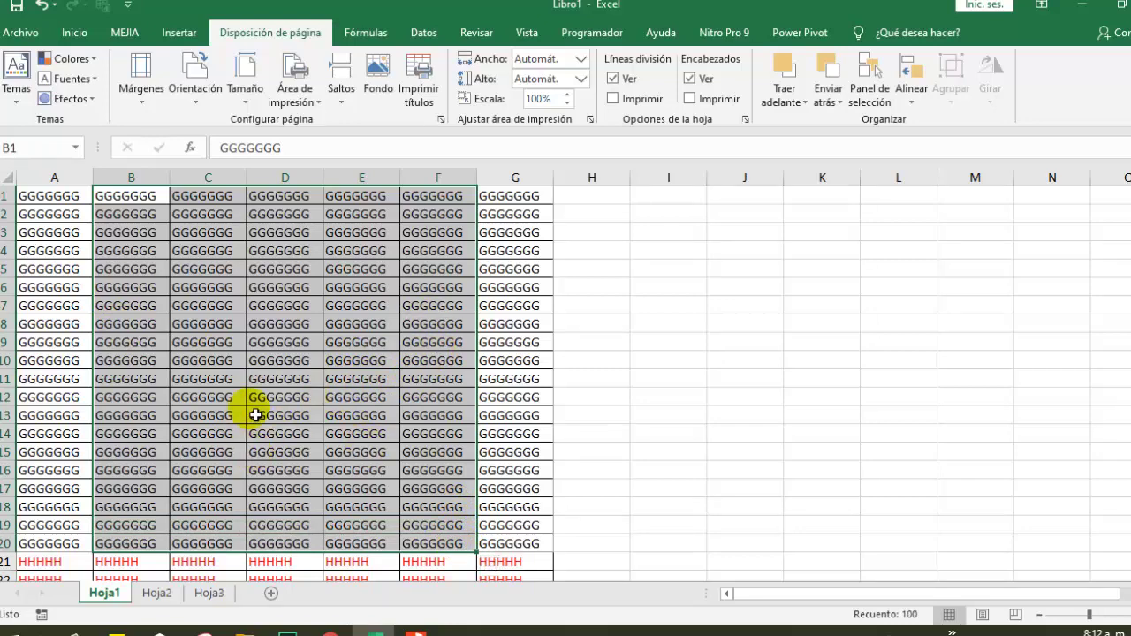
Narrow the print area to B1:F20, preview it, and switch to Hoja2
{"action": "left_click", "coordinate": [296, 99]}
{"action": "left_click", "coordinate": [330, 123]}
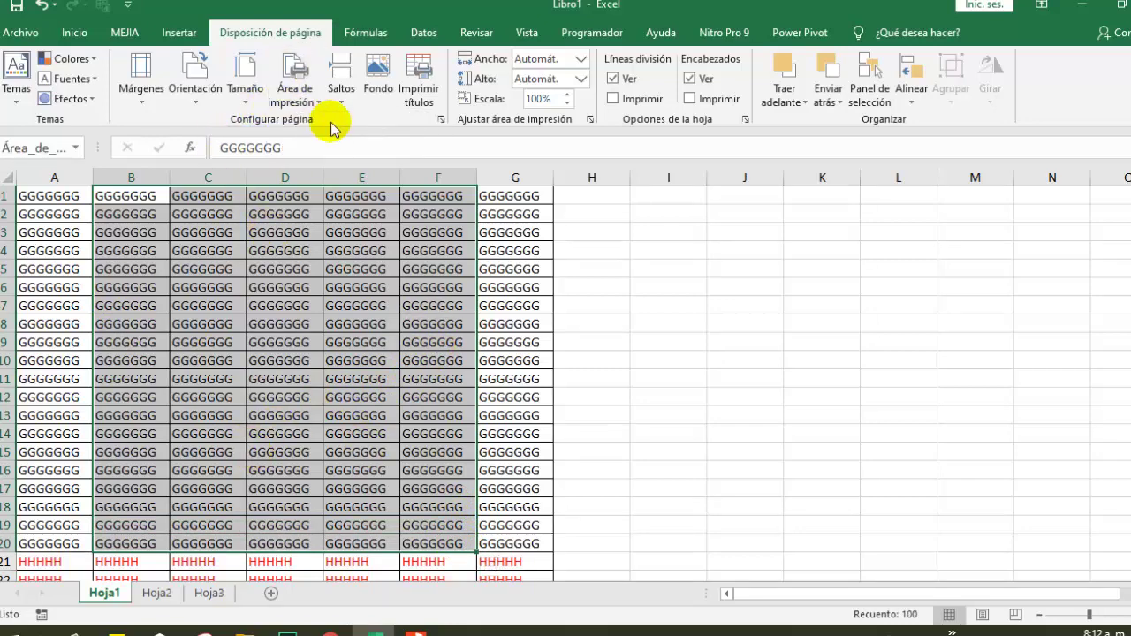
{"action": "key", "text": "ctrl+p"}
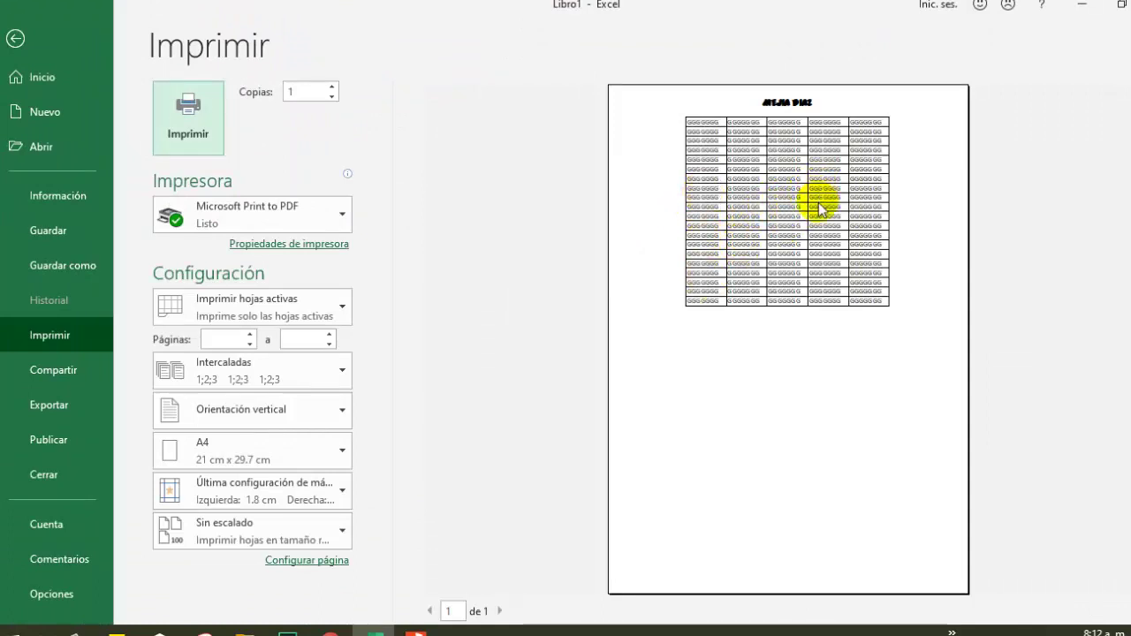
{"action": "left_click", "coordinate": [15, 38]}
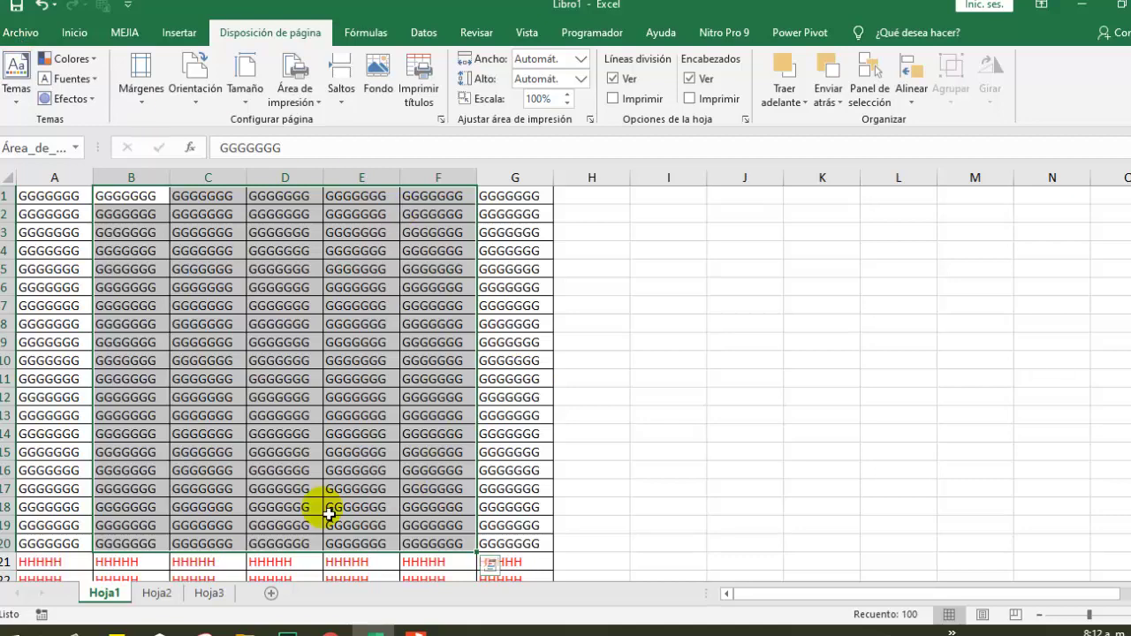
{"action": "left_click", "coordinate": [158, 594]}
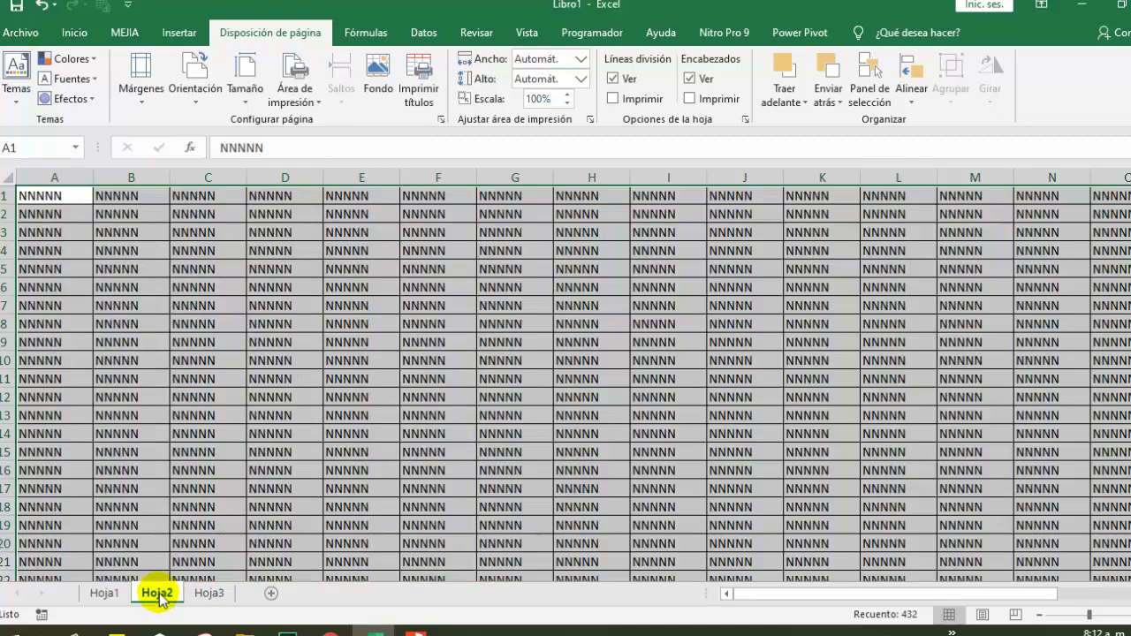
Set Hoja2's A1:R24 block as the print area and bring up Configurar página
{"action": "left_click", "coordinate": [310, 290]}
{"action": "scroll", "coordinate": [455, 379], "scroll_direction": "down", "scroll_amount": 5}
{"action": "scroll", "coordinate": [500, 397], "scroll_direction": "up", "scroll_amount": 5}
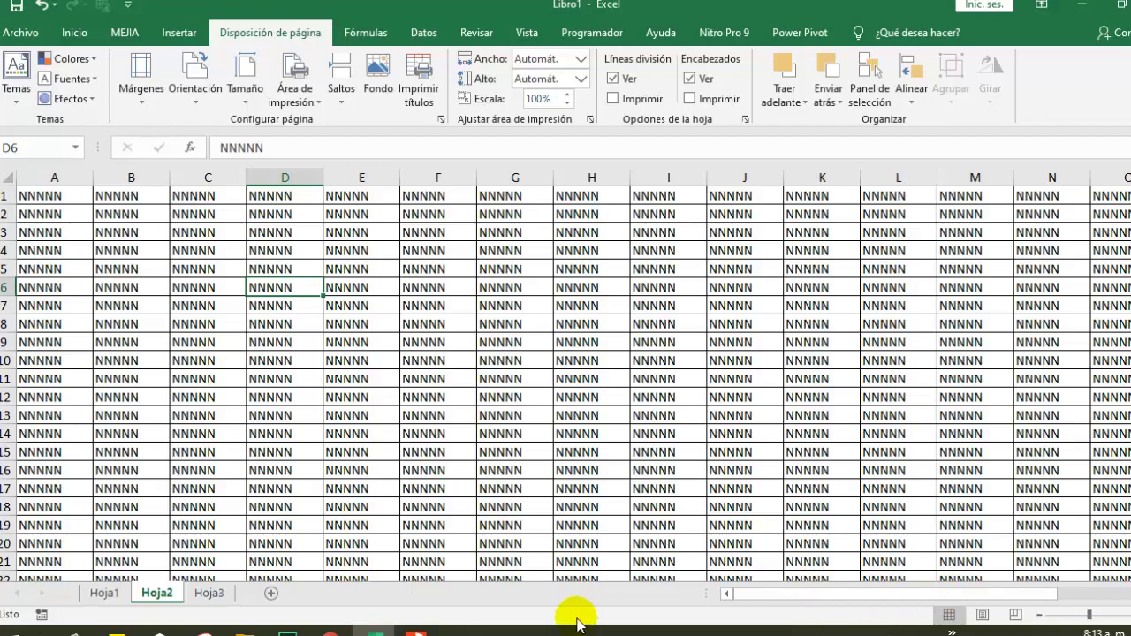
{"action": "left_click_drag", "start_coordinate": [40, 196], "coordinate": [1127, 618]}
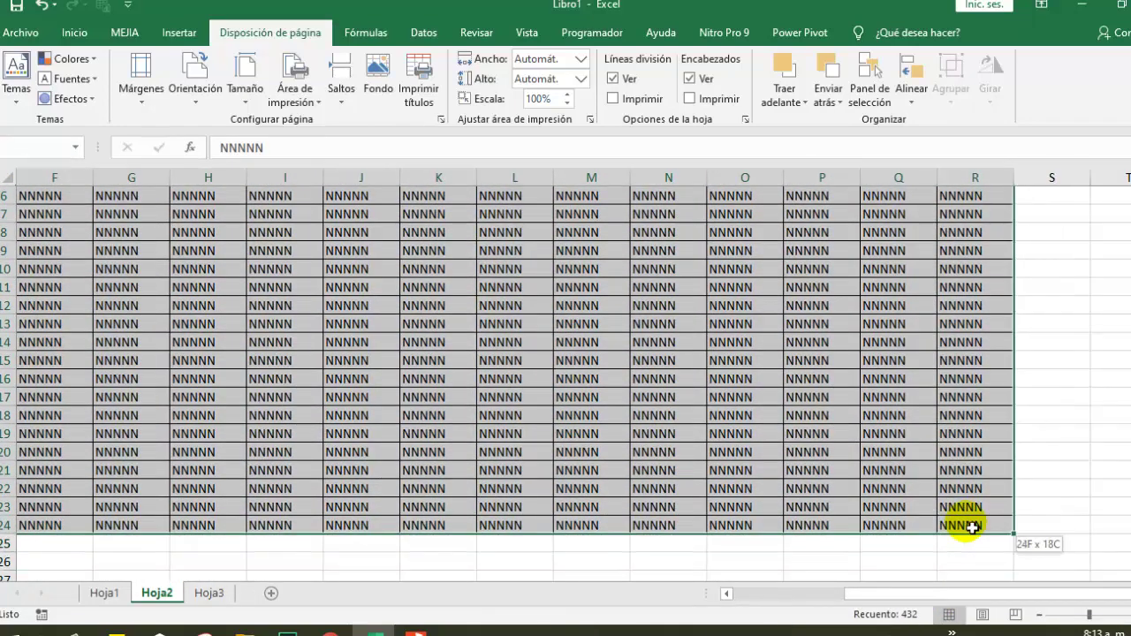
{"action": "left_click_drag", "start_coordinate": [1127, 618], "coordinate": [964, 525]}
{"action": "left_click", "coordinate": [305, 104]}
{"action": "left_click", "coordinate": [309, 118]}
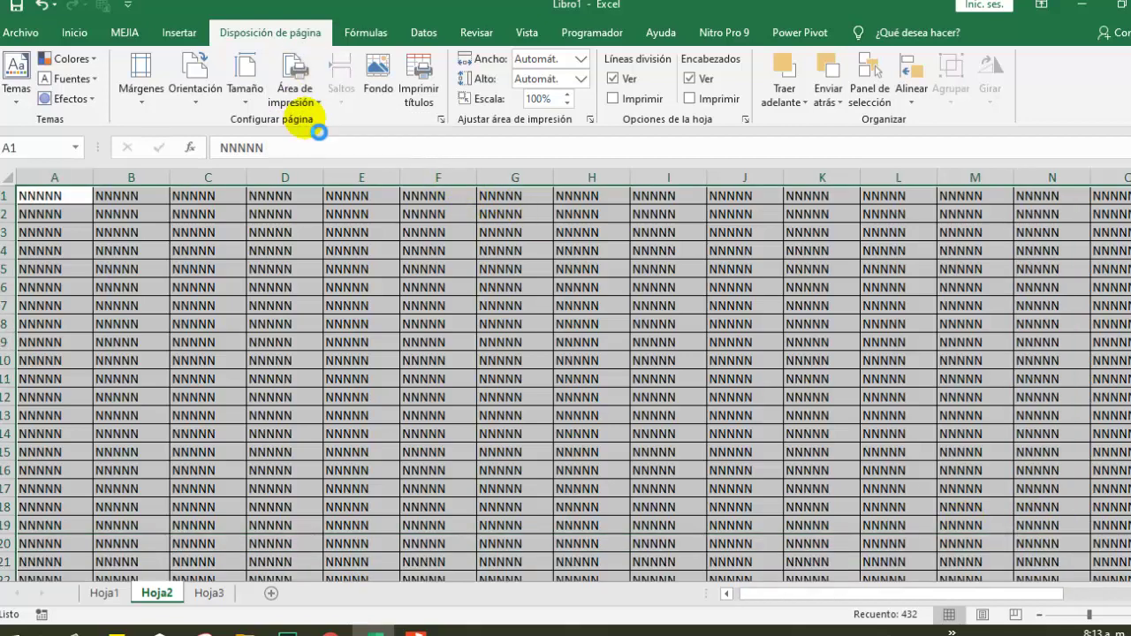
{"action": "left_click", "coordinate": [440, 119]}
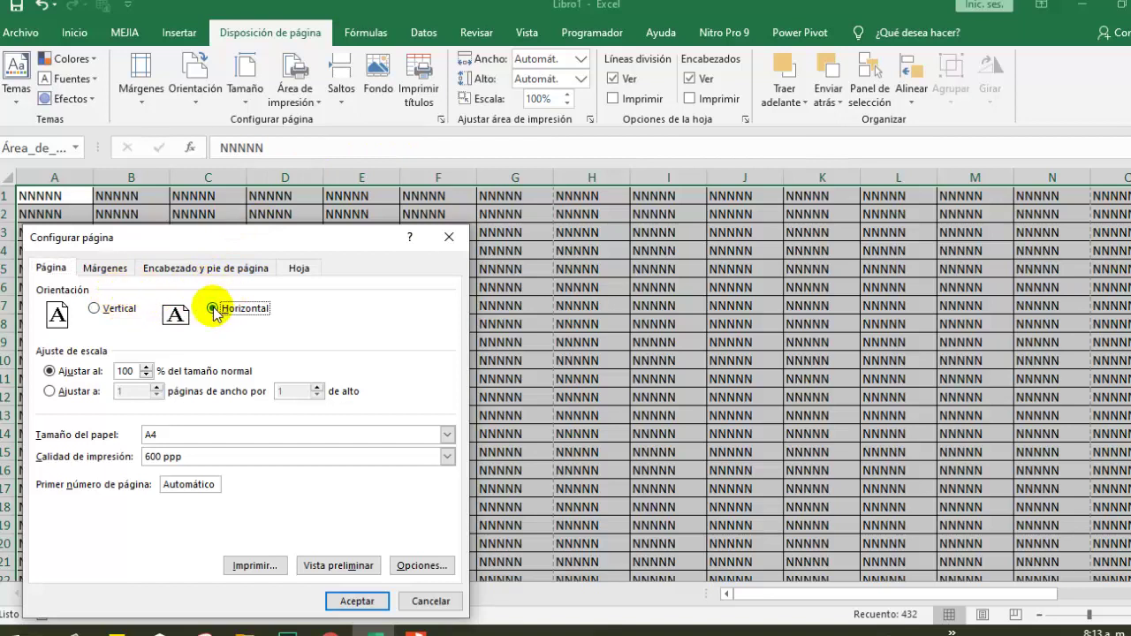
Tick Centrar horizontalmente for Hoja2's landscape page, apply it and preview the printout
{"action": "left_click", "coordinate": [104, 268]}
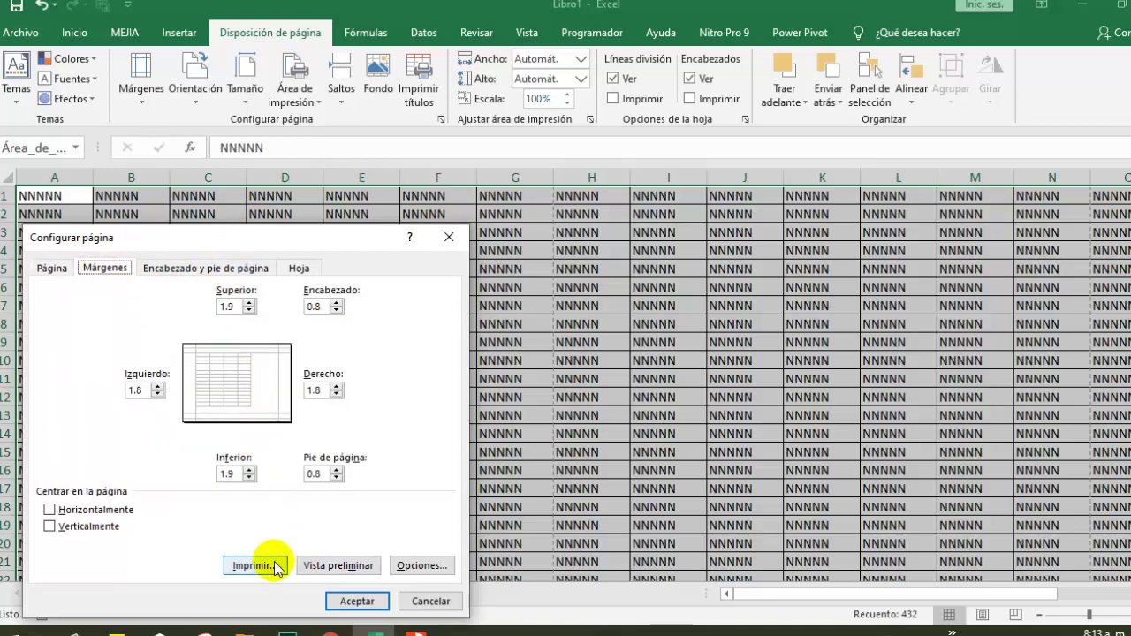
{"action": "left_click", "coordinate": [55, 269]}
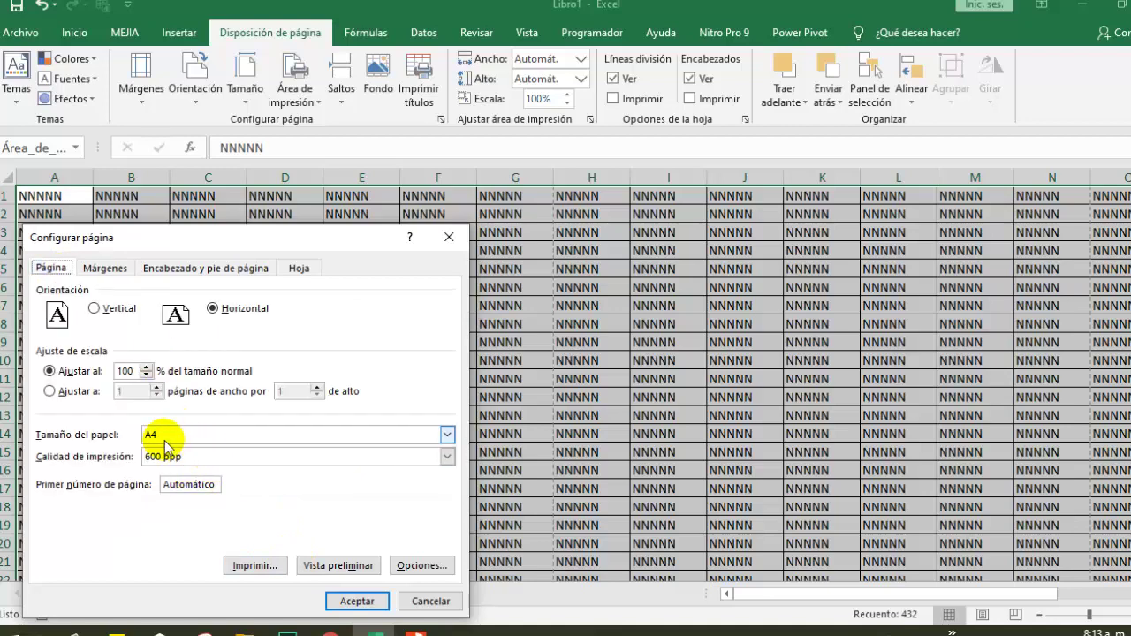
{"action": "left_click", "coordinate": [101, 269]}
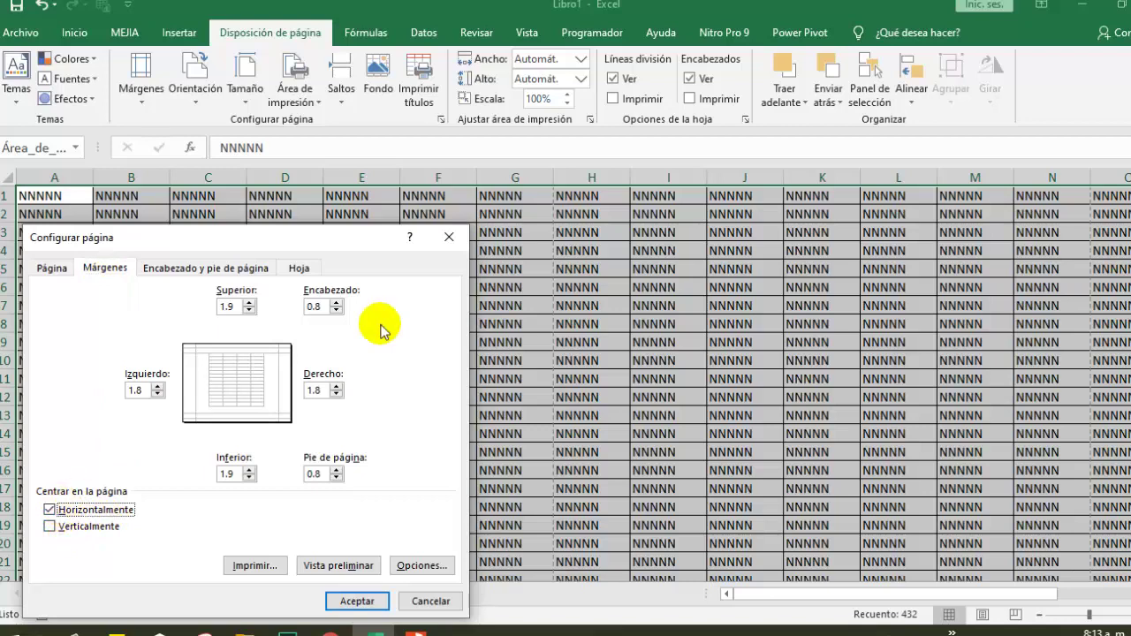
{"action": "left_click", "coordinate": [362, 601]}
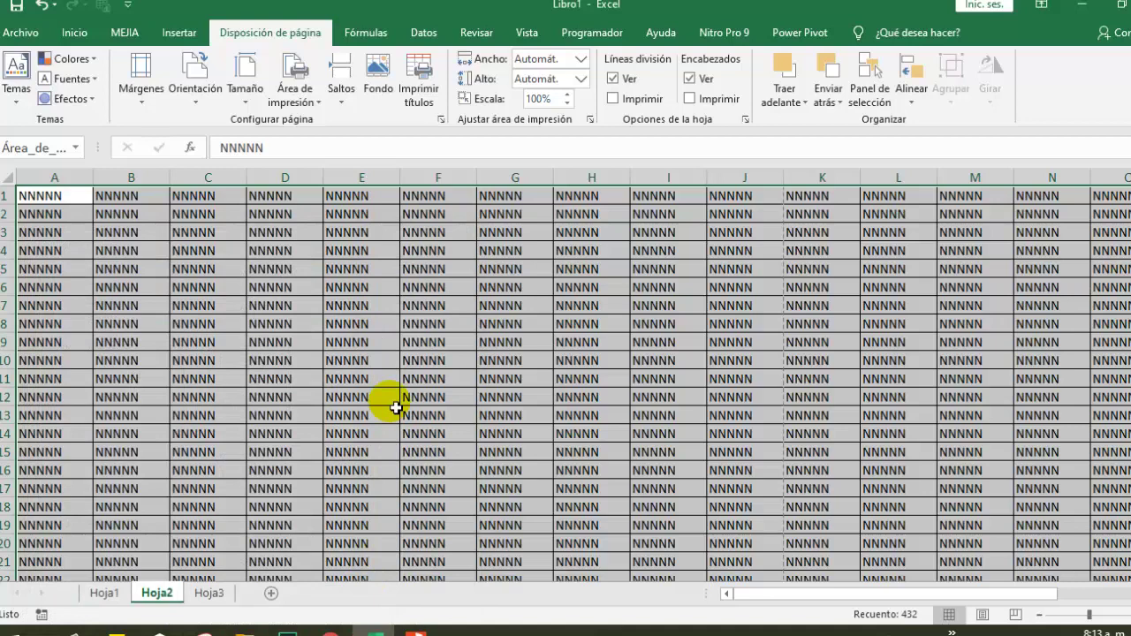
{"action": "key", "text": "ctrl+p"}
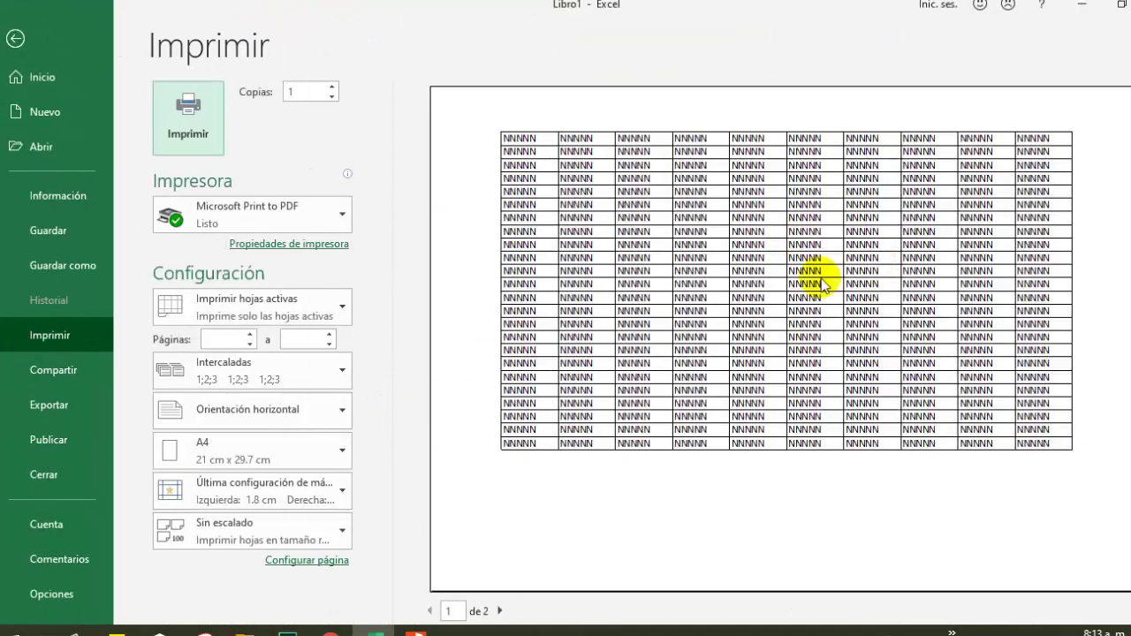
Review both preview pages, then scale Hoja2 with Ajustar hoja en una página
{"action": "left_click", "coordinate": [499, 611]}
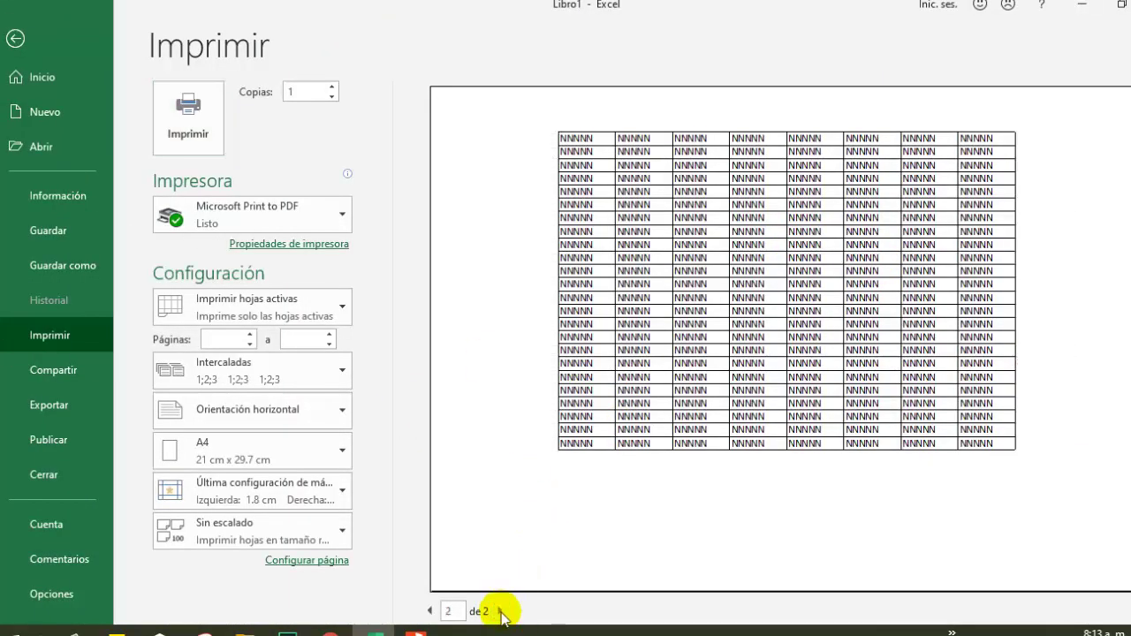
{"action": "left_click", "coordinate": [429, 612]}
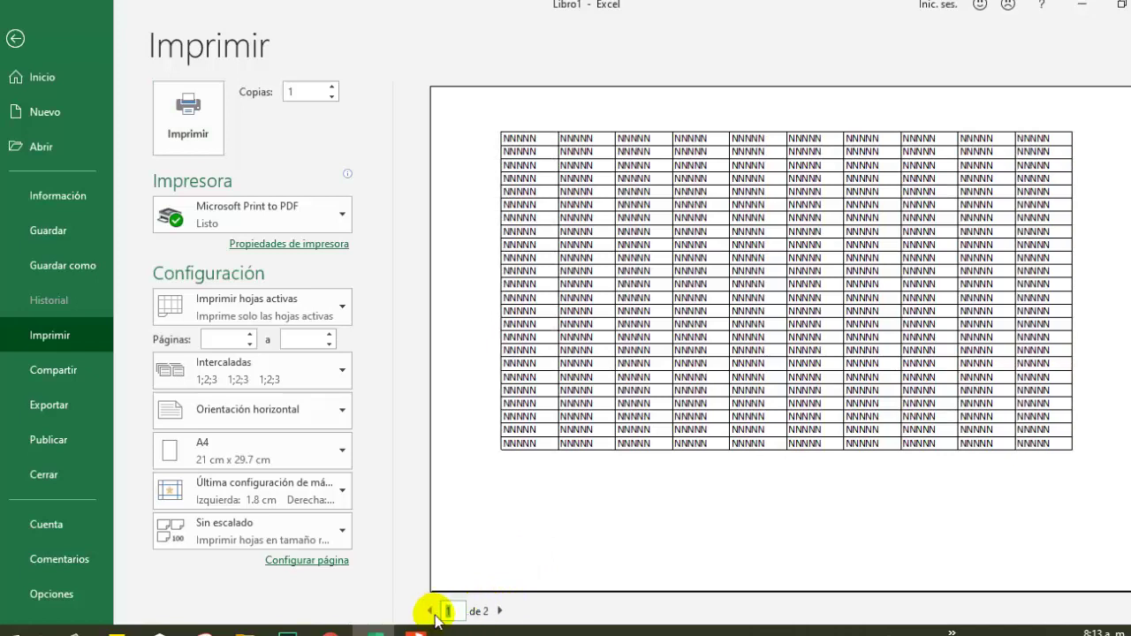
{"action": "left_click", "coordinate": [329, 536]}
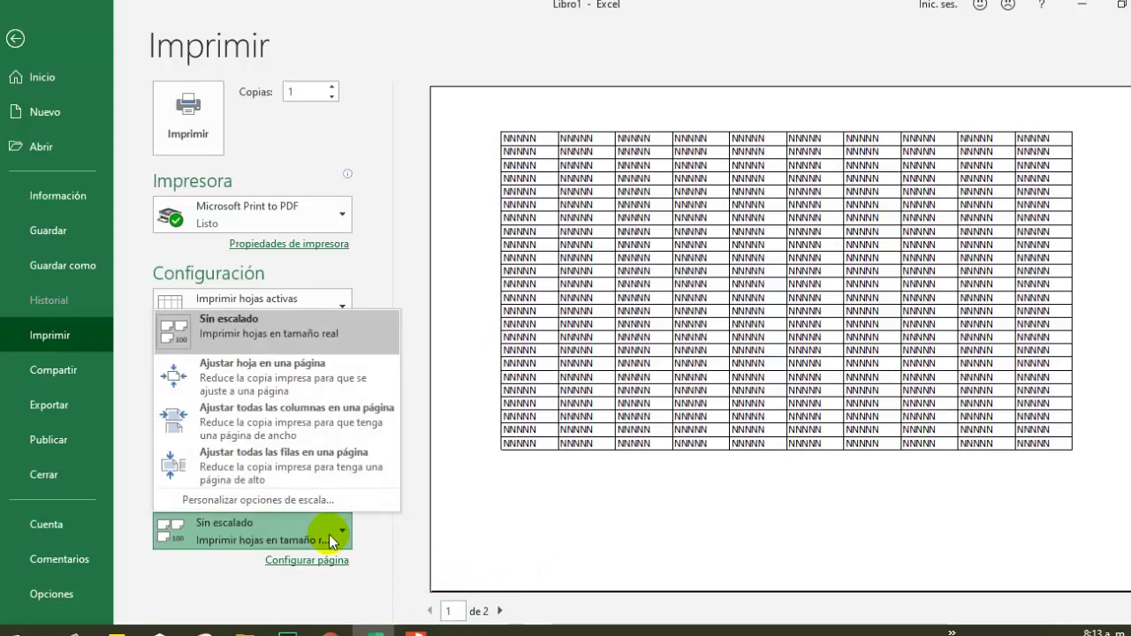
{"action": "left_click", "coordinate": [231, 378]}
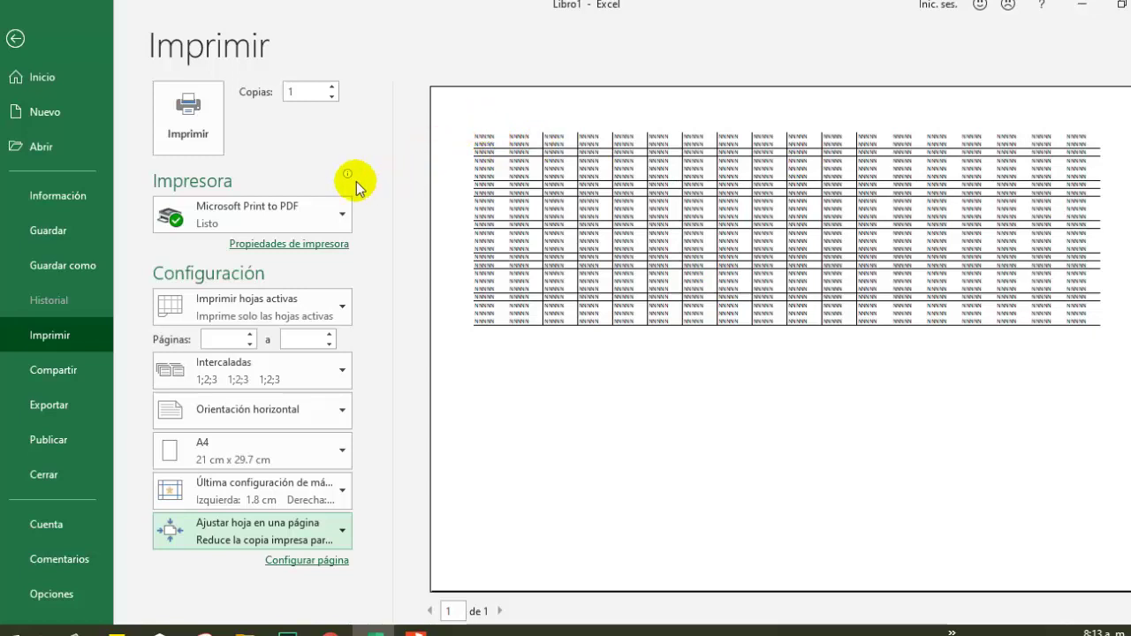
Print the one-page Hoja2 sheet and switch to Hoja3
{"action": "left_click", "coordinate": [511, 614]}
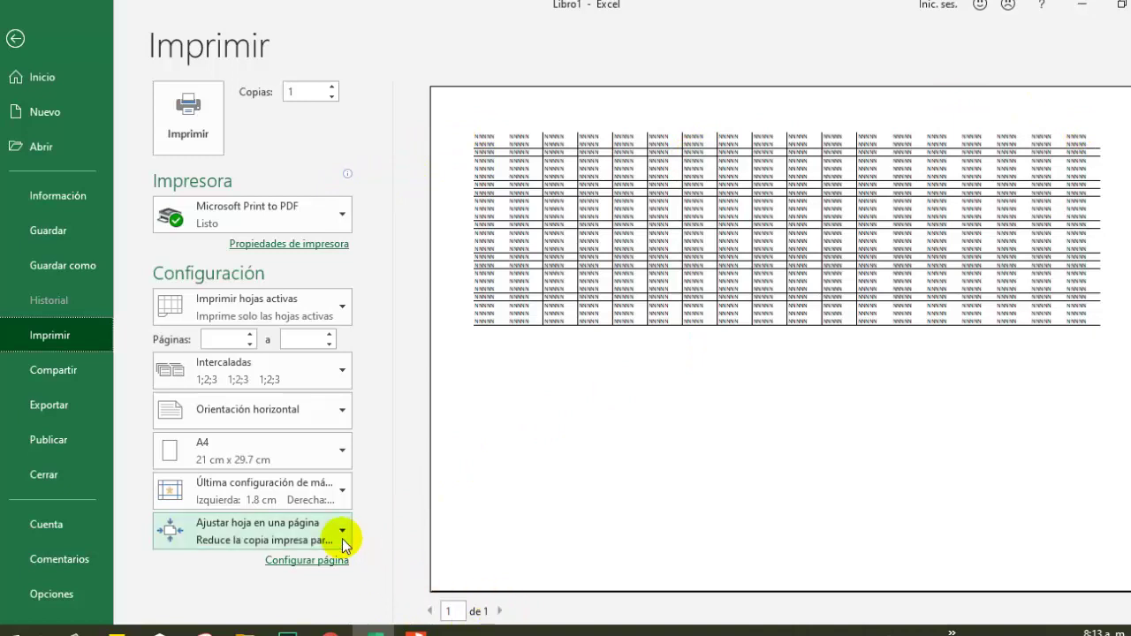
{"action": "left_click", "coordinate": [188, 117]}
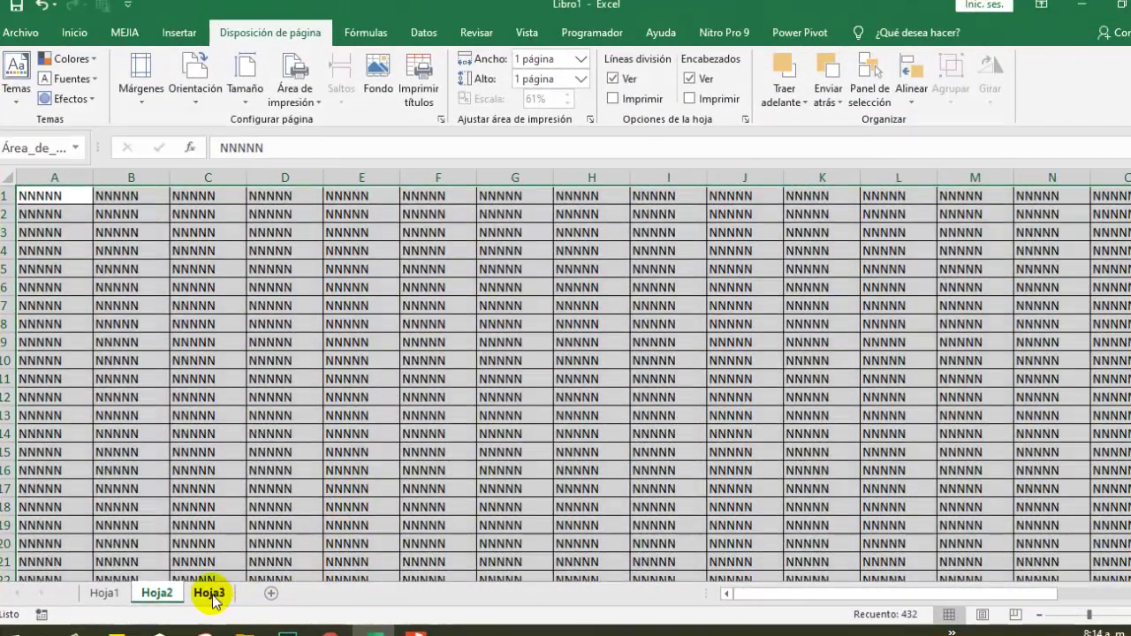
{"action": "left_click", "coordinate": [210, 594]}
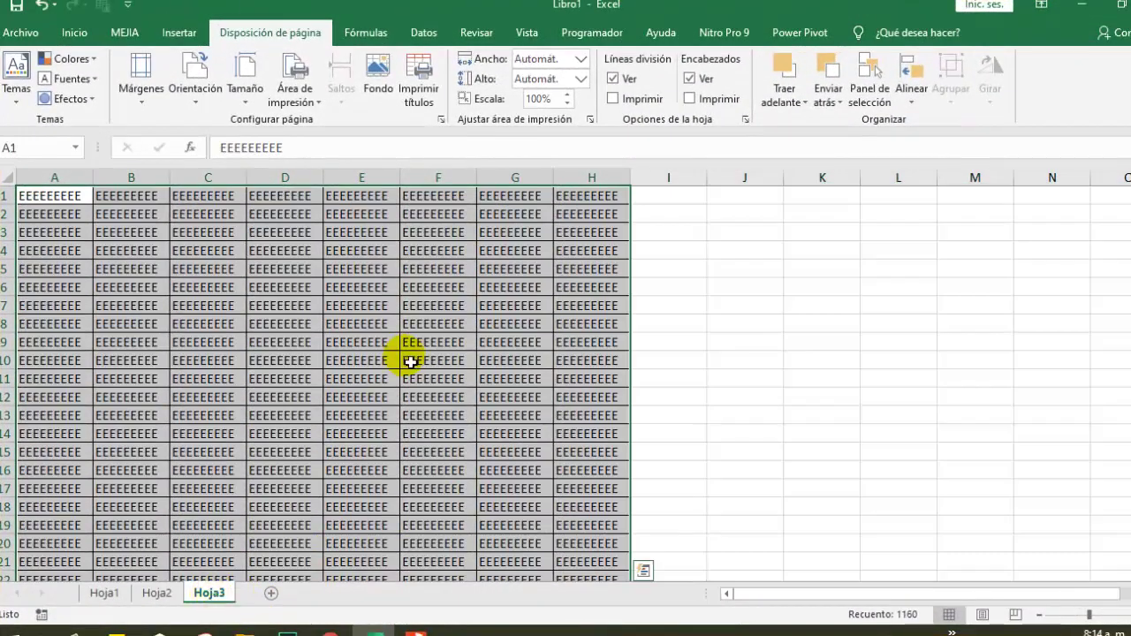
Select Hoja3's whole table from A1 to H145
{"action": "scroll", "coordinate": [409, 378], "scroll_direction": "down", "scroll_amount": 7}
{"action": "scroll", "coordinate": [942, 362], "scroll_direction": "down", "scroll_amount": 20}
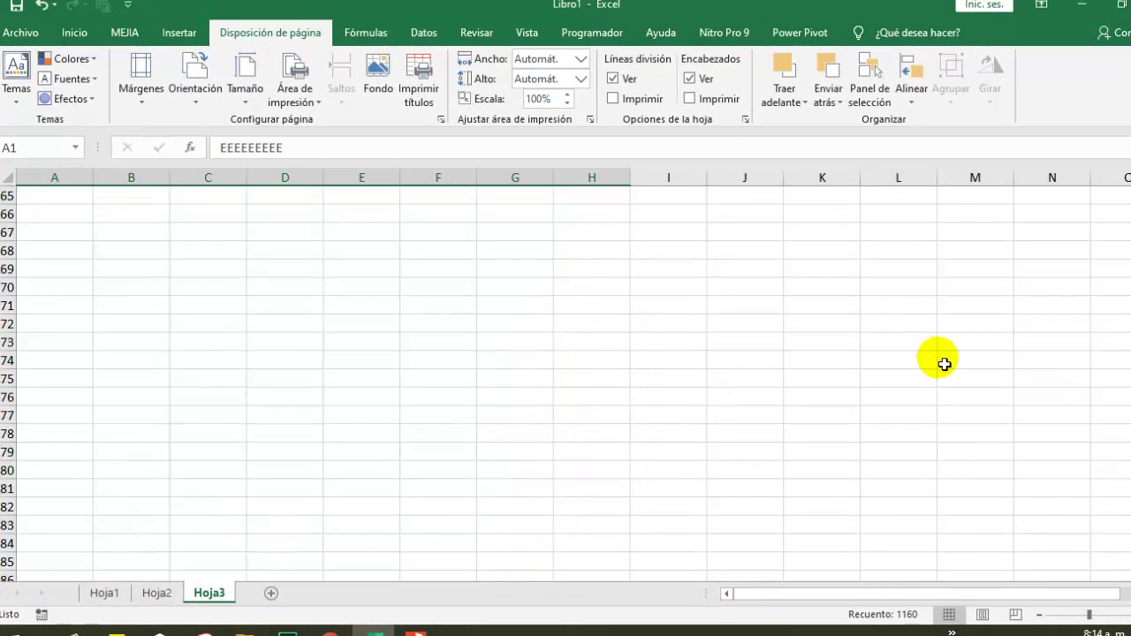
{"action": "scroll", "coordinate": [621, 397], "scroll_direction": "up", "scroll_amount": 7}
{"action": "scroll", "coordinate": [573, 426], "scroll_direction": "up", "scroll_amount": 3}
{"action": "left_click", "coordinate": [571, 422]}
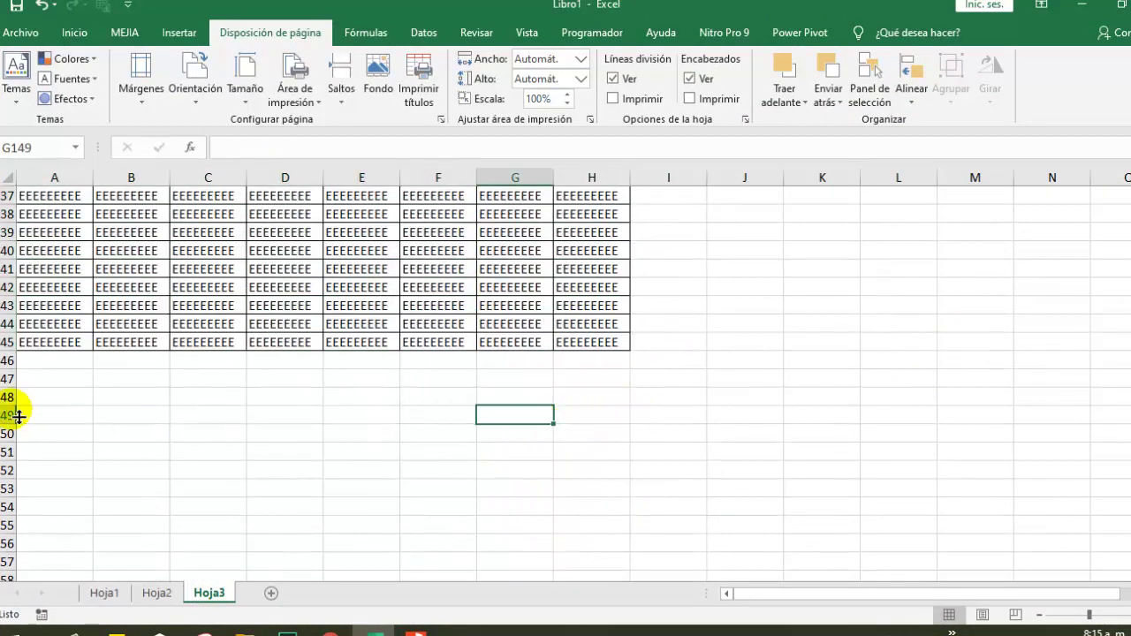
{"action": "left_click", "coordinate": [6, 343]}
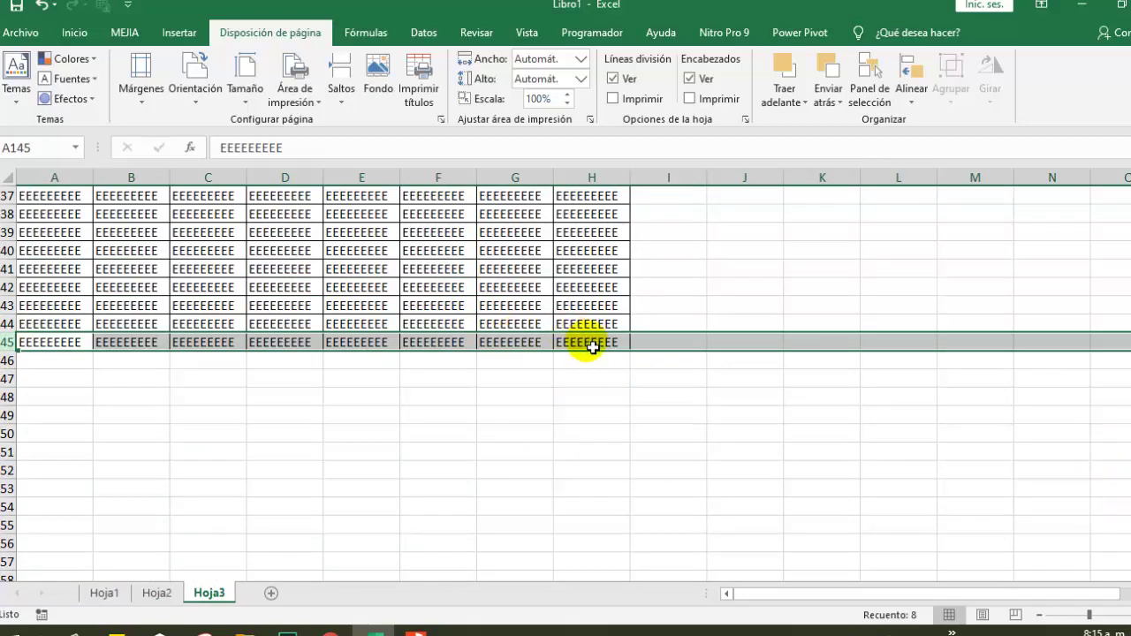
{"action": "mouse_move", "coordinate": [586, 342]}
{"action": "left_mouse_down"}
{"action": "mouse_move", "coordinate": [3, 165]}
{"action": "mouse_move", "coordinate": [19, 6]}
{"action": "left_mouse_up"}
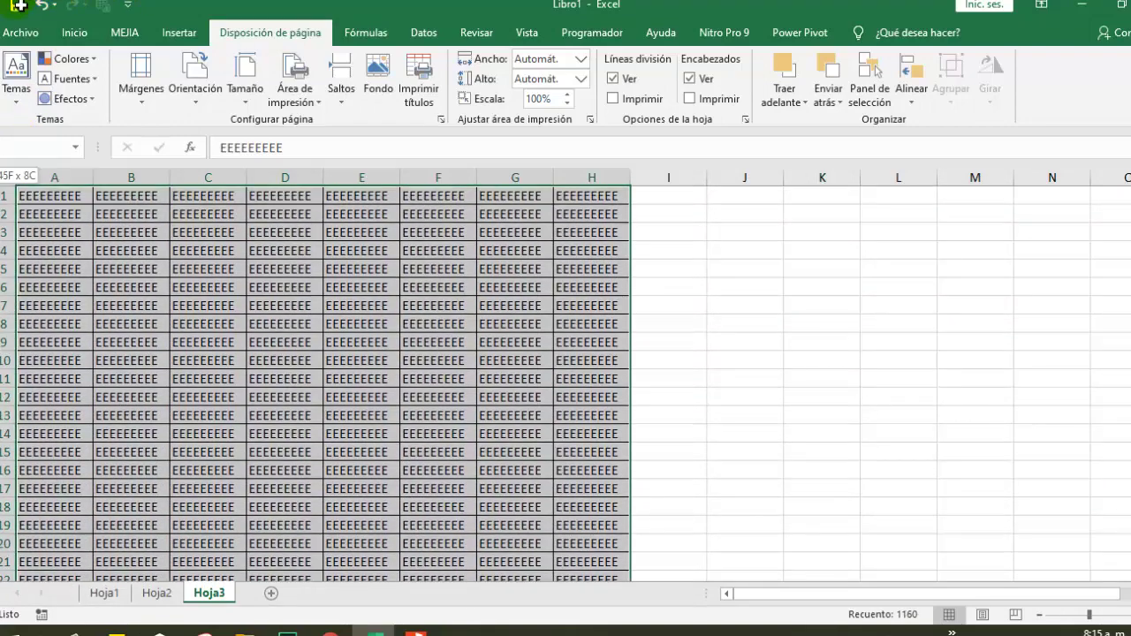
Set the selection as print area, dismiss Quick Analysis and preview the printout
{"action": "left_click", "coordinate": [293, 94]}
{"action": "left_click", "coordinate": [295, 114]}
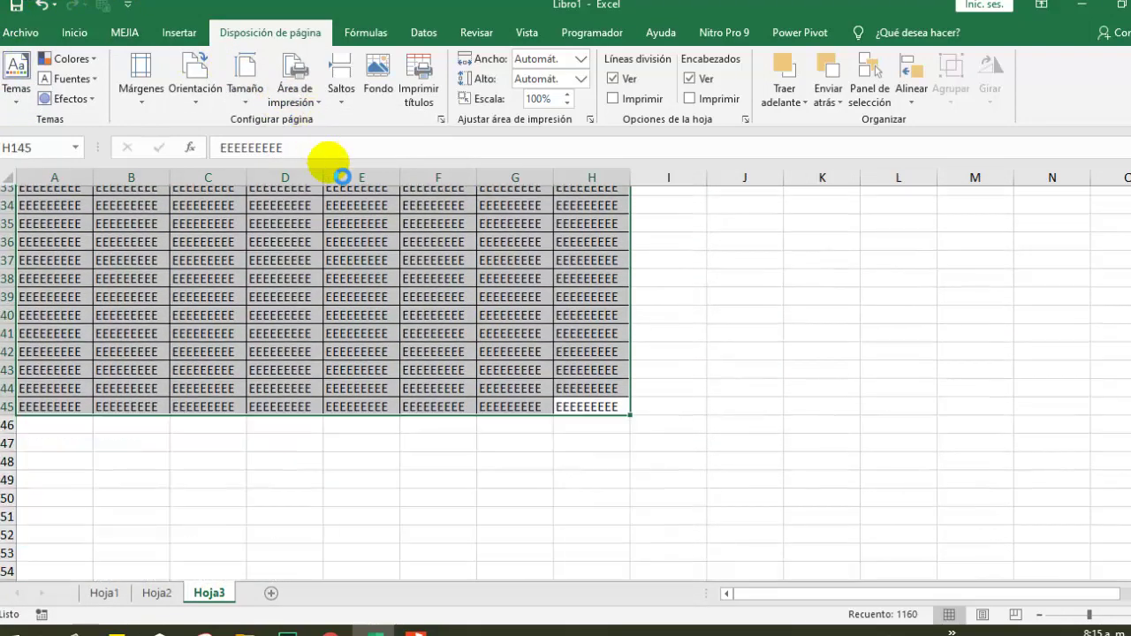
{"action": "key", "text": "ctrl+q"}
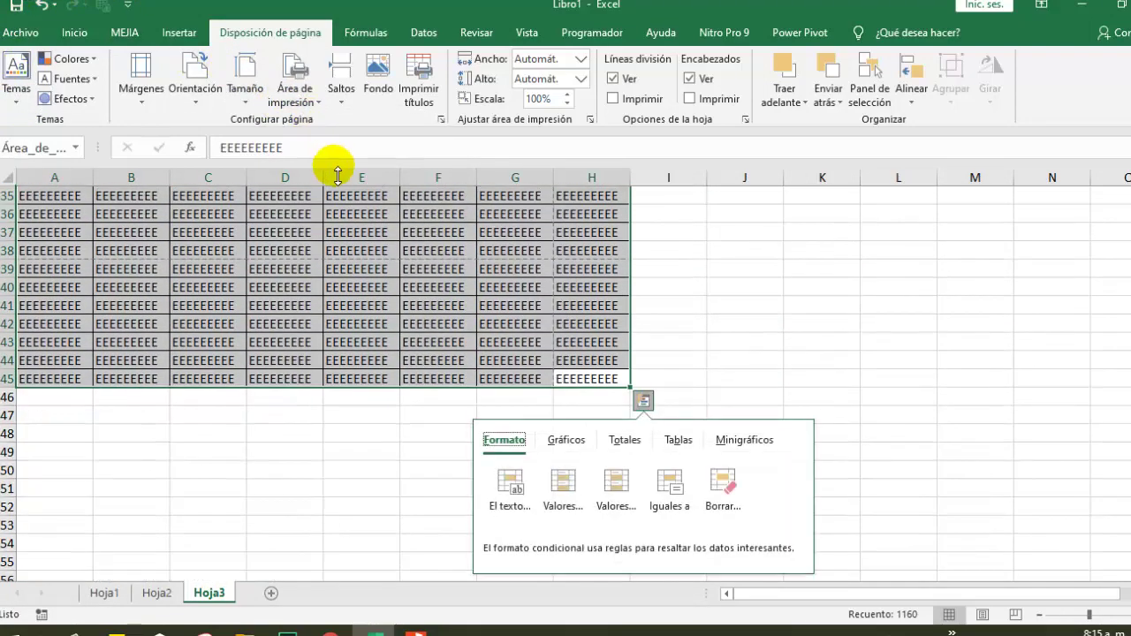
{"action": "left_click", "coordinate": [610, 198]}
{"action": "key", "text": "ctrl+p"}
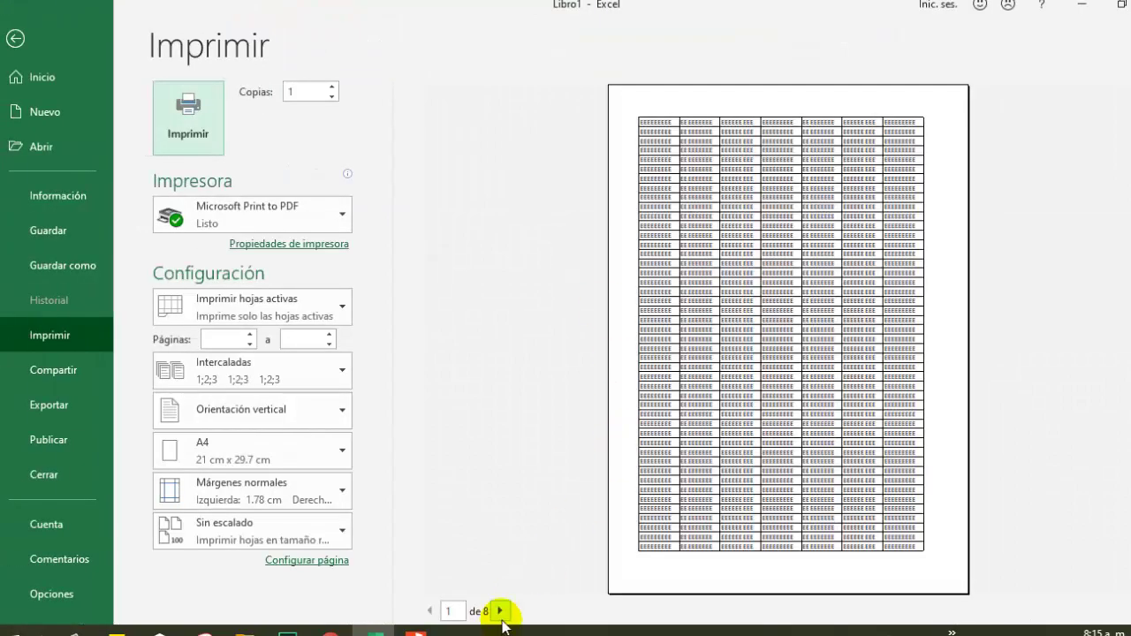
{"action": "left_click", "coordinate": [500, 616]}
{"action": "left_click", "coordinate": [500, 611]}
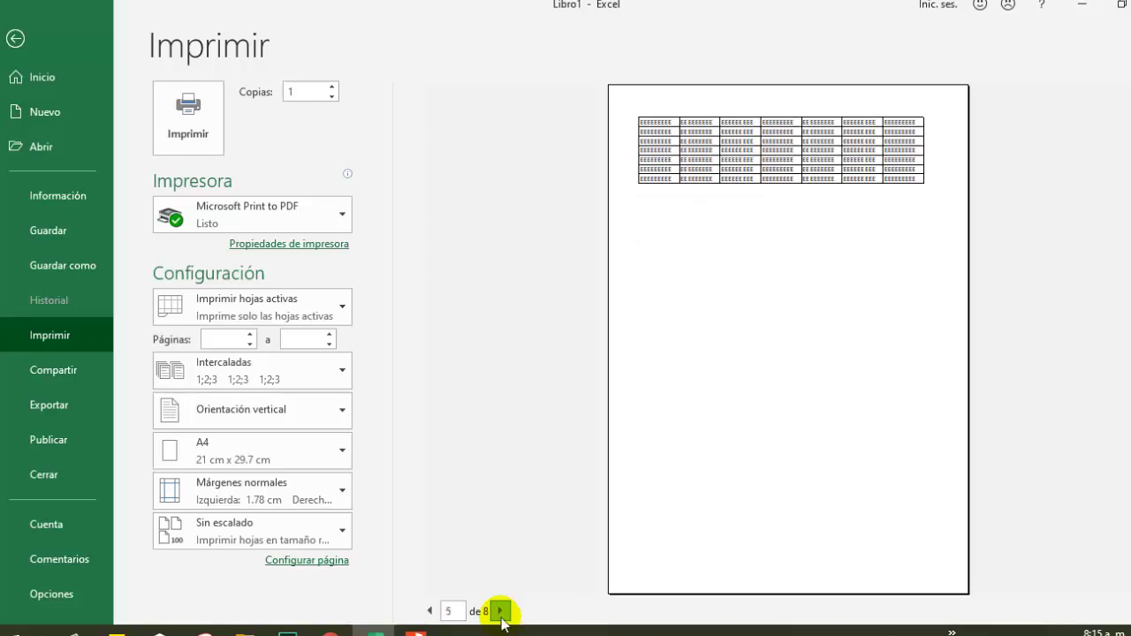
{"action": "left_click", "coordinate": [500, 610]}
{"action": "left_click", "coordinate": [501, 611]}
{"action": "left_click", "coordinate": [500, 611]}
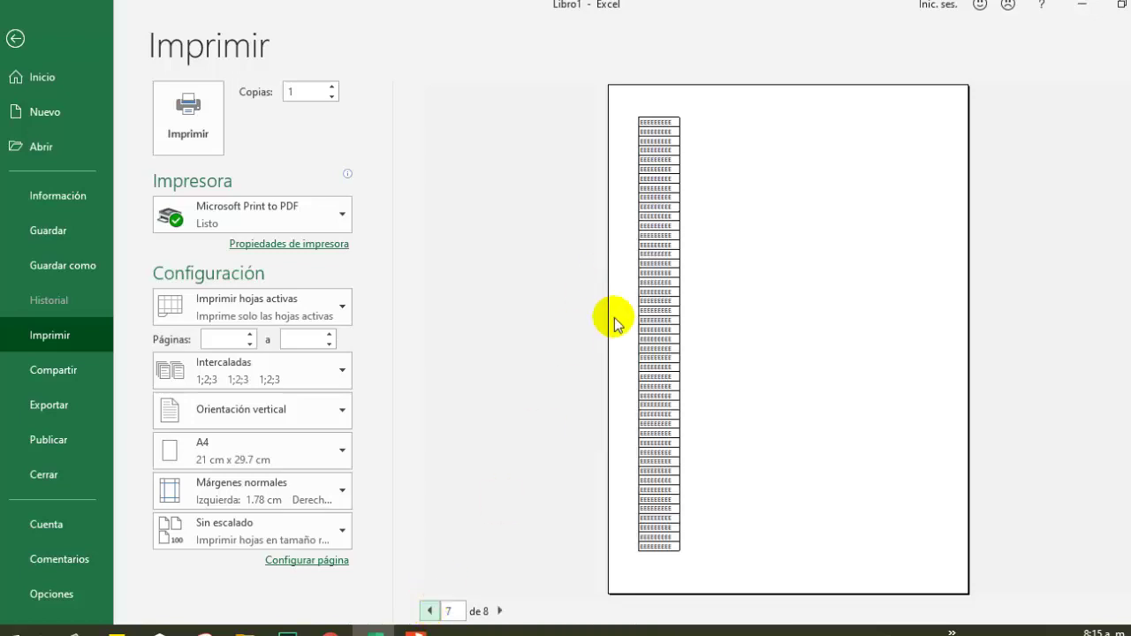
{"action": "scroll", "coordinate": [612, 227], "scroll_direction": "up", "scroll_amount": 1}
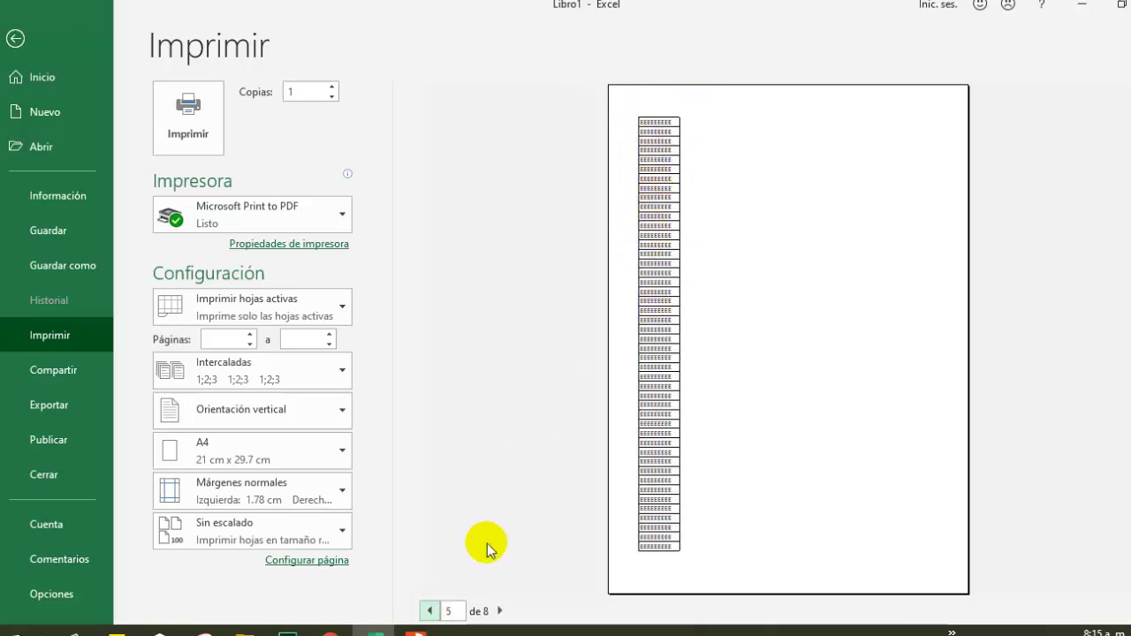
{"action": "left_click", "coordinate": [431, 611]}
{"action": "left_click", "coordinate": [431, 611]}
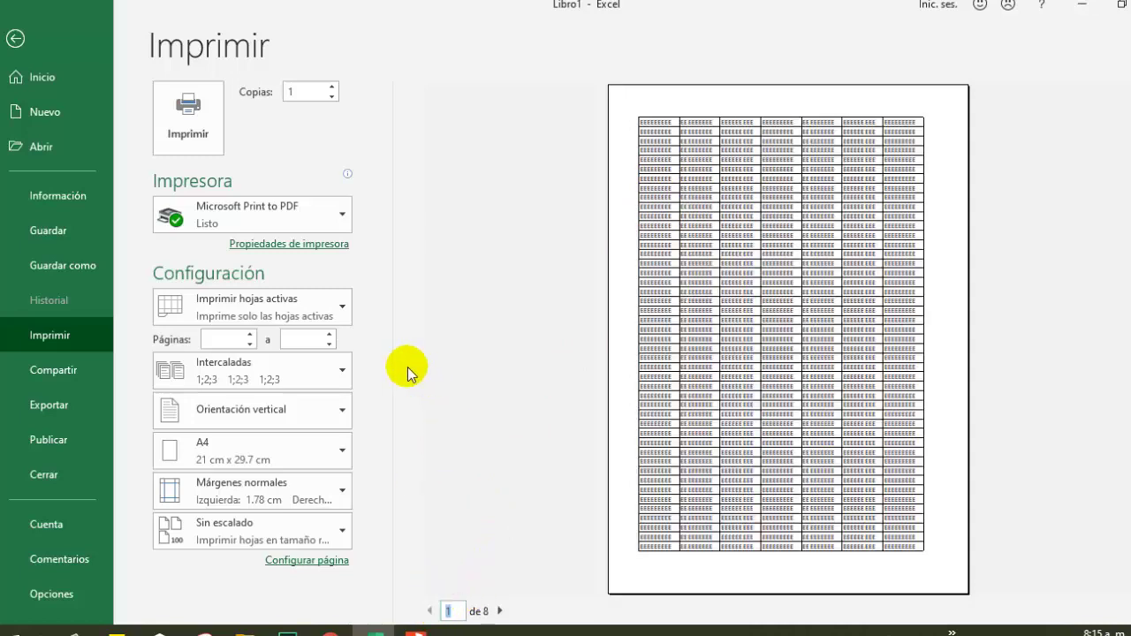
{"action": "left_click", "coordinate": [250, 549]}
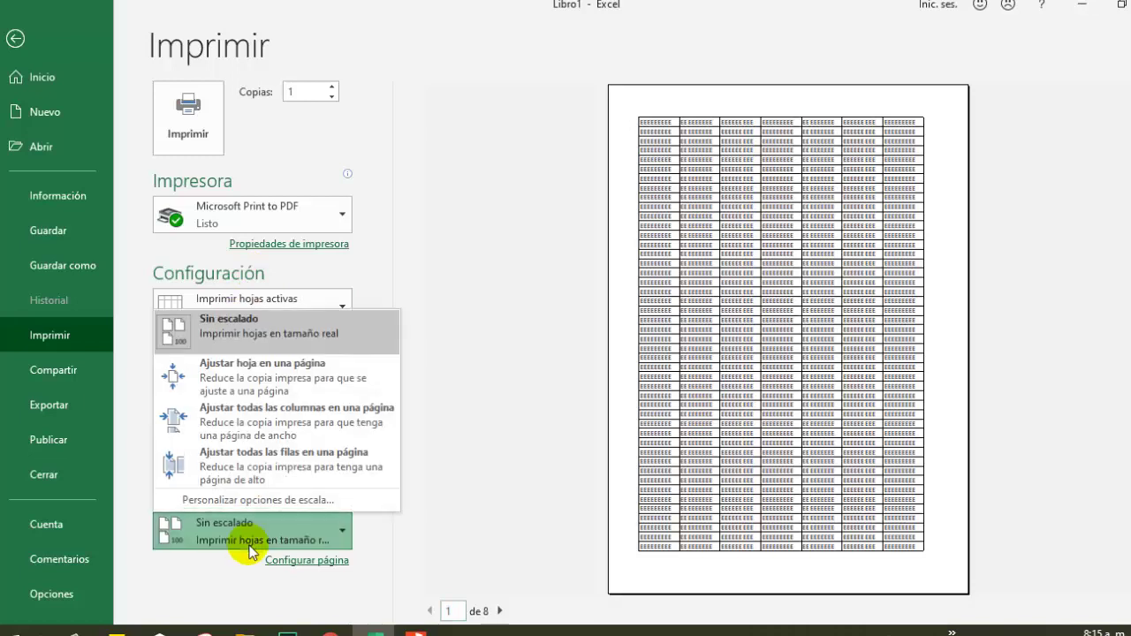
Apply 'Ajustar todas las columnas en una página', check the pages, then try Ajustar hoja en una página
{"action": "left_click", "coordinate": [274, 425]}
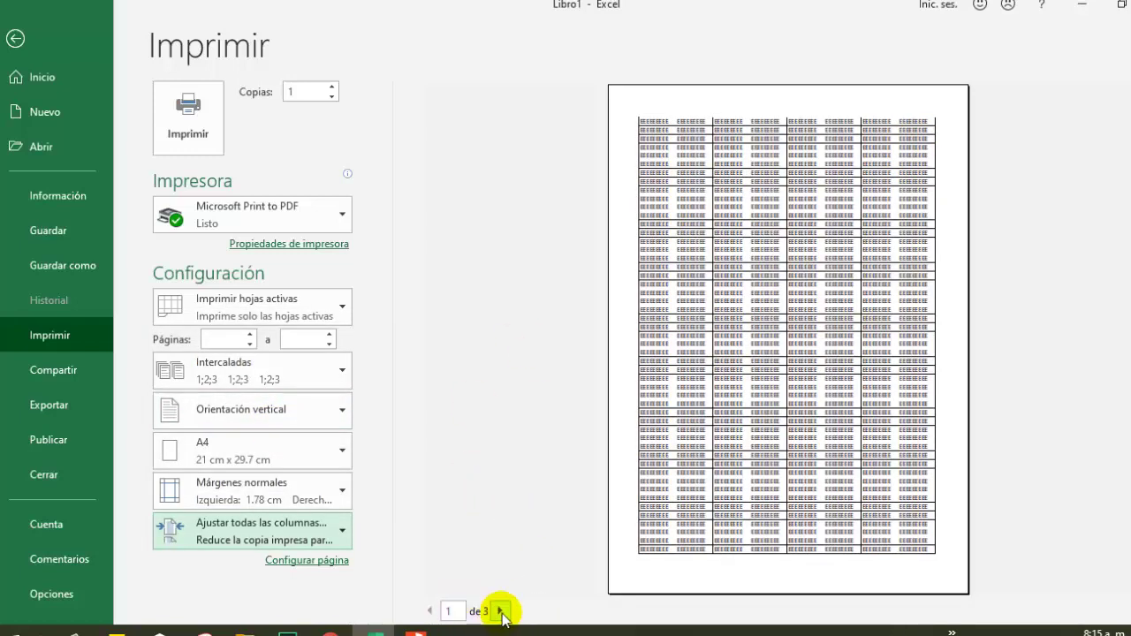
{"action": "left_click", "coordinate": [500, 611]}
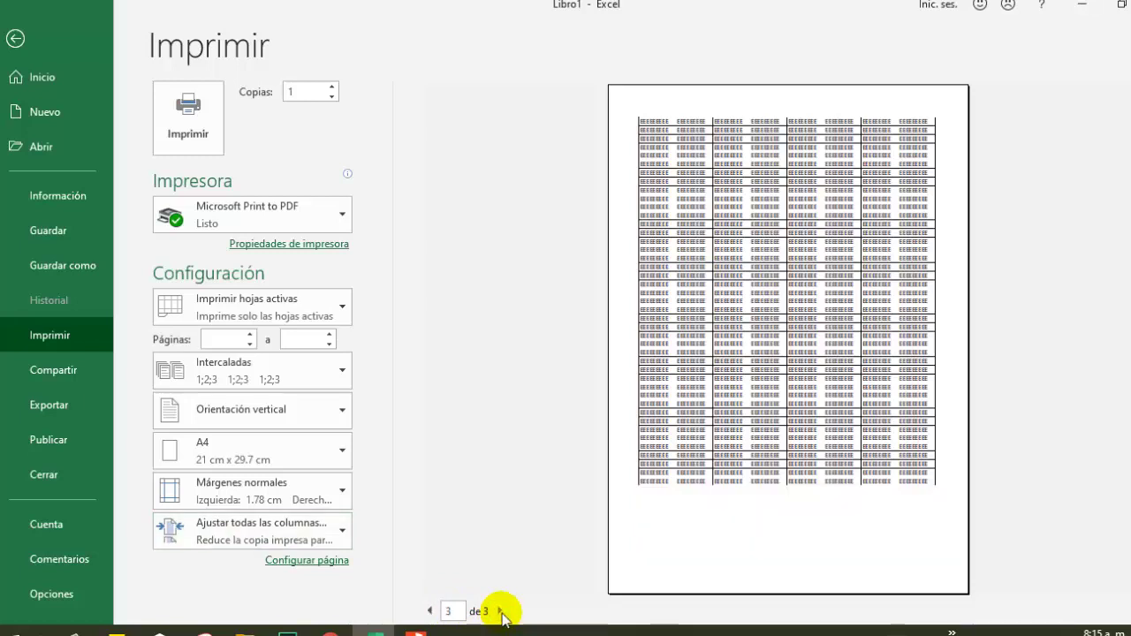
{"action": "left_click", "coordinate": [431, 612]}
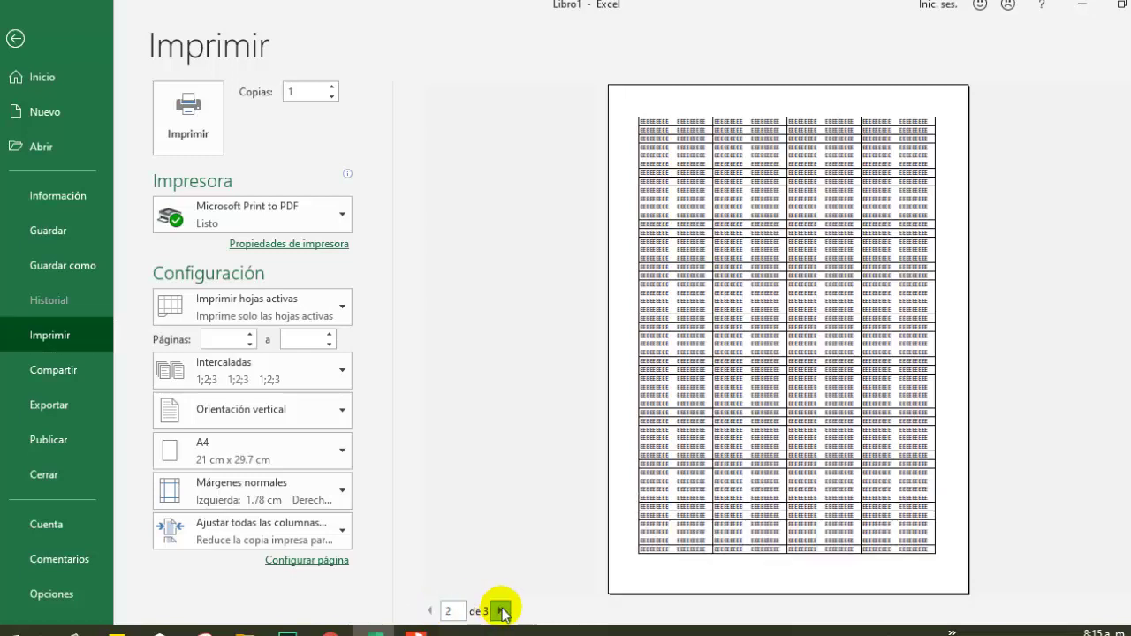
{"action": "left_click", "coordinate": [263, 541]}
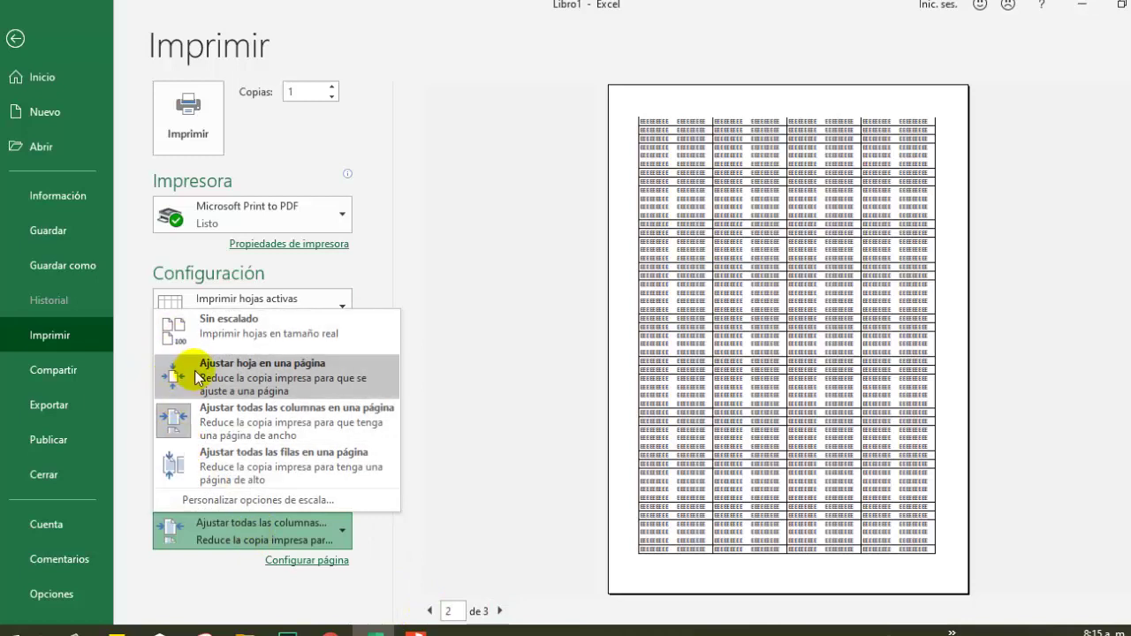
{"action": "left_click", "coordinate": [207, 380]}
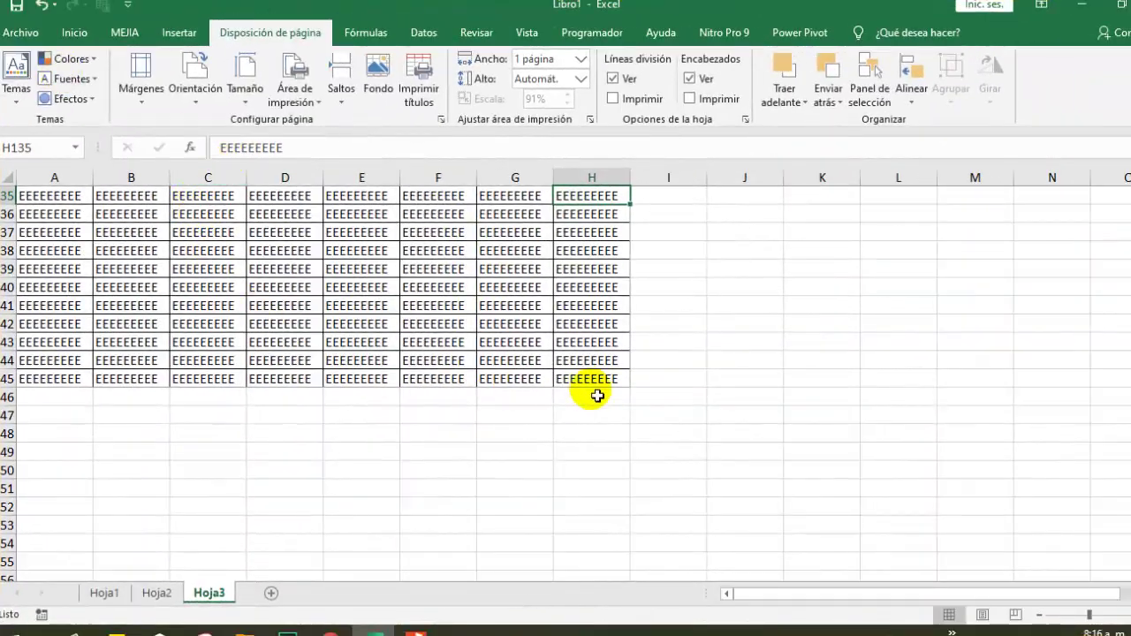
Colour the text of Hoja3's A35:H45 blue
{"action": "left_click_drag", "start_coordinate": [599, 382], "coordinate": [26, 206]}
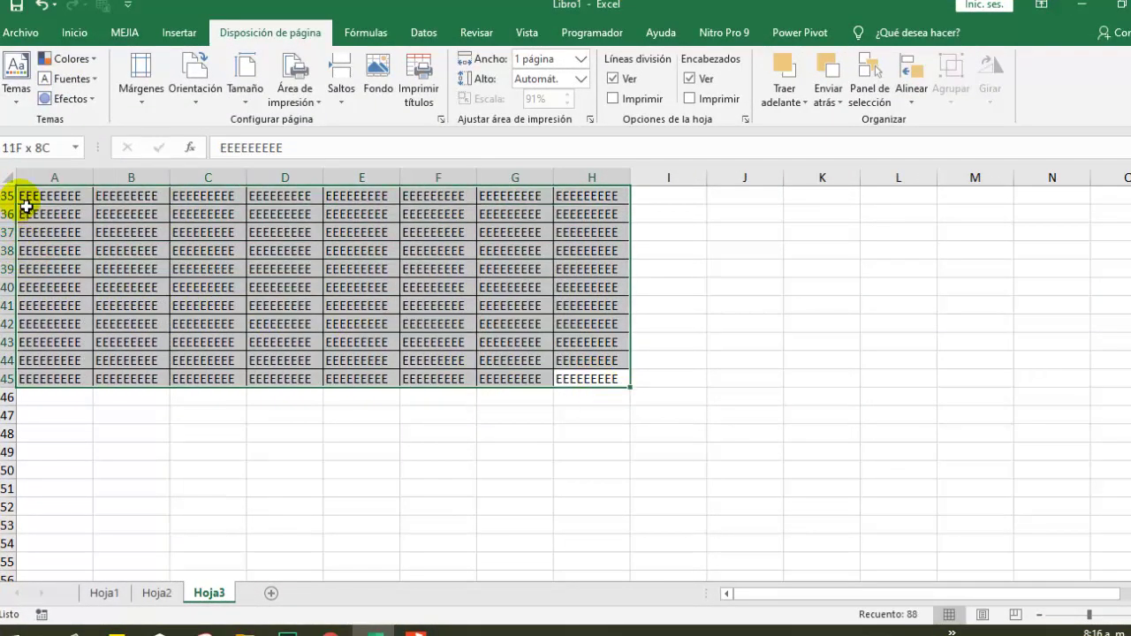
{"action": "left_click", "coordinate": [74, 33]}
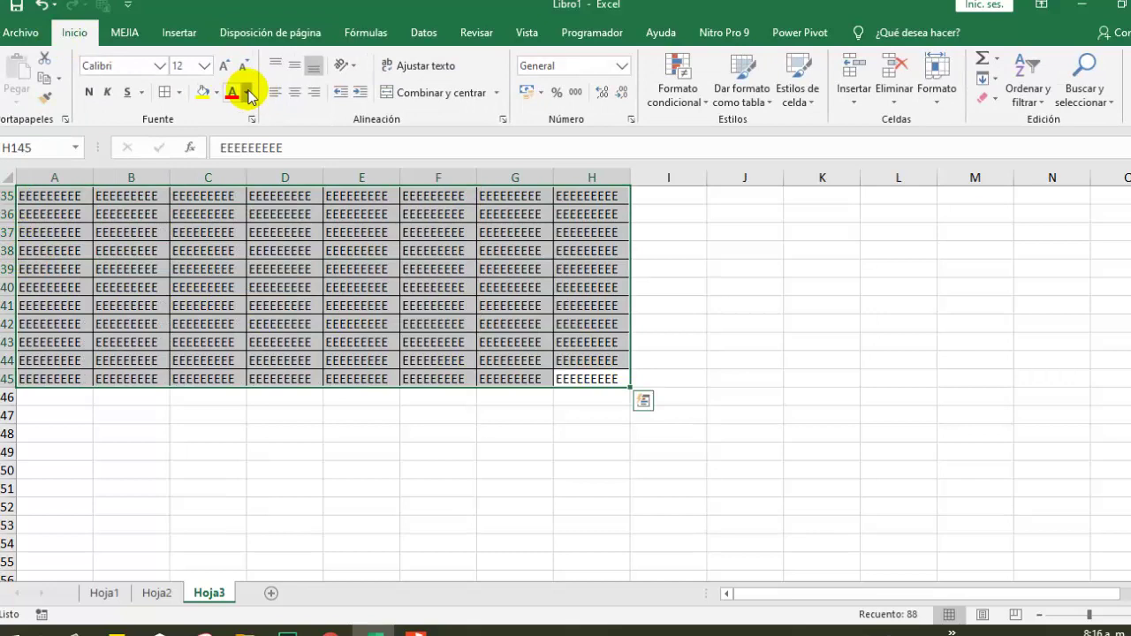
{"action": "left_click", "coordinate": [248, 95]}
{"action": "left_click", "coordinate": [336, 250]}
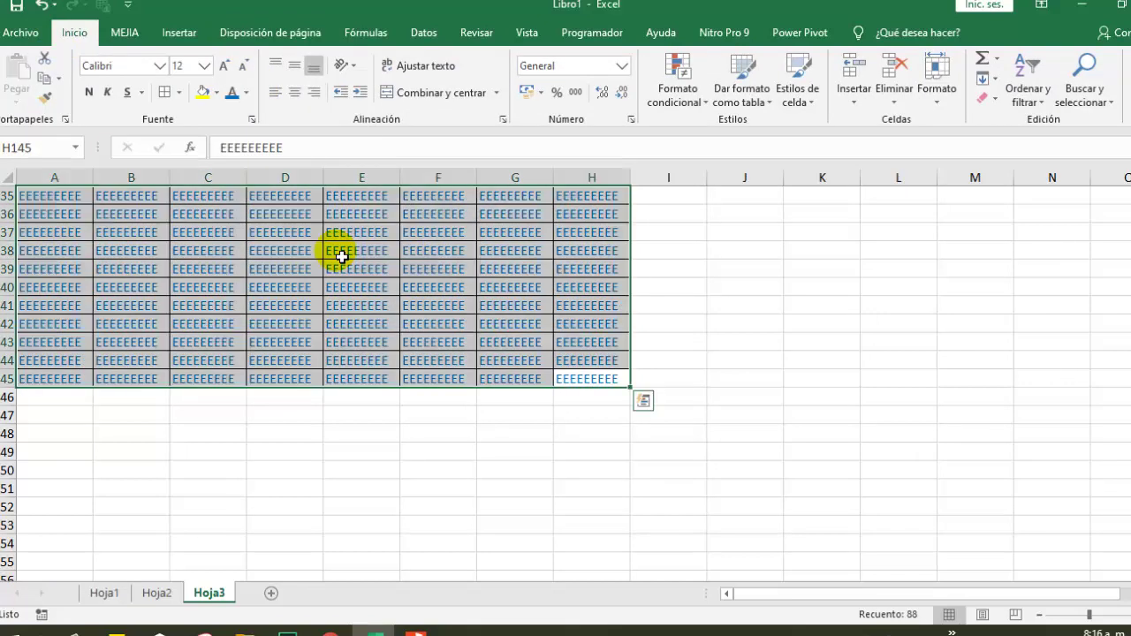
Set A35:H45 as Hoja3's print area
{"action": "left_click", "coordinate": [287, 36]}
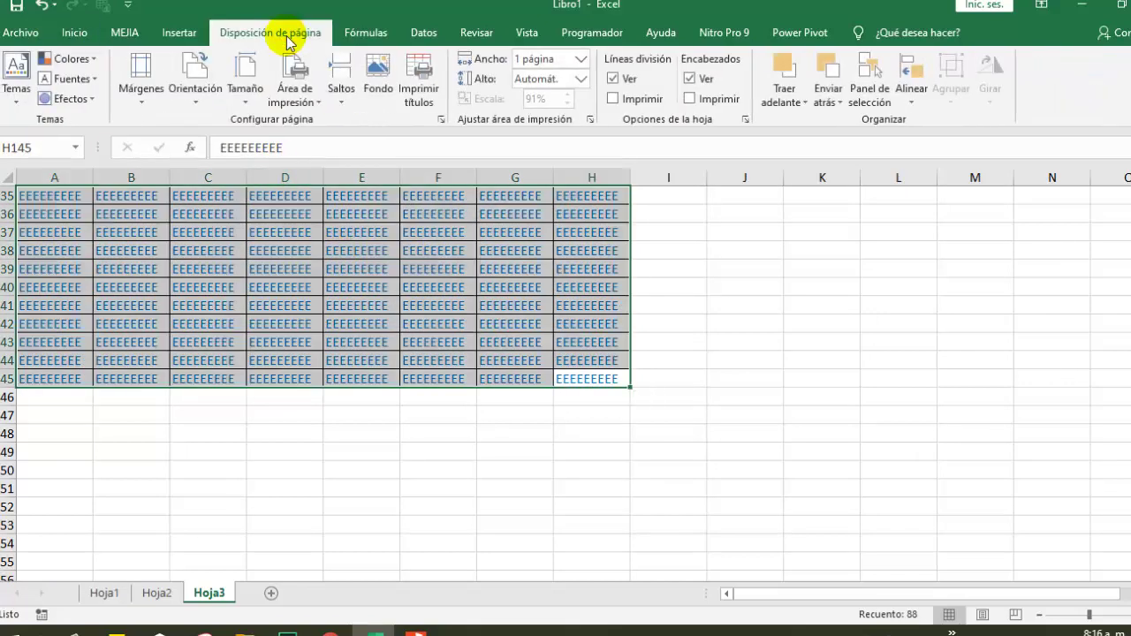
{"action": "left_click", "coordinate": [294, 93]}
{"action": "left_click", "coordinate": [329, 119]}
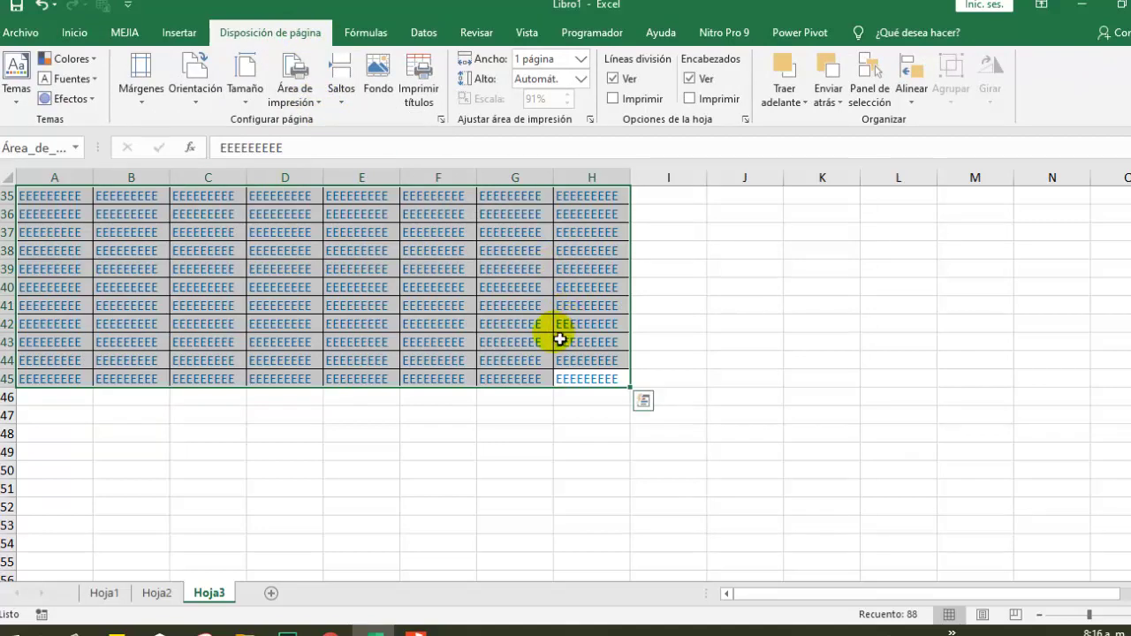
{"action": "scroll", "coordinate": [560, 340], "scroll_direction": "down", "scroll_amount": 13}
{"action": "scroll", "coordinate": [542, 374], "scroll_direction": "down", "scroll_amount": 2}
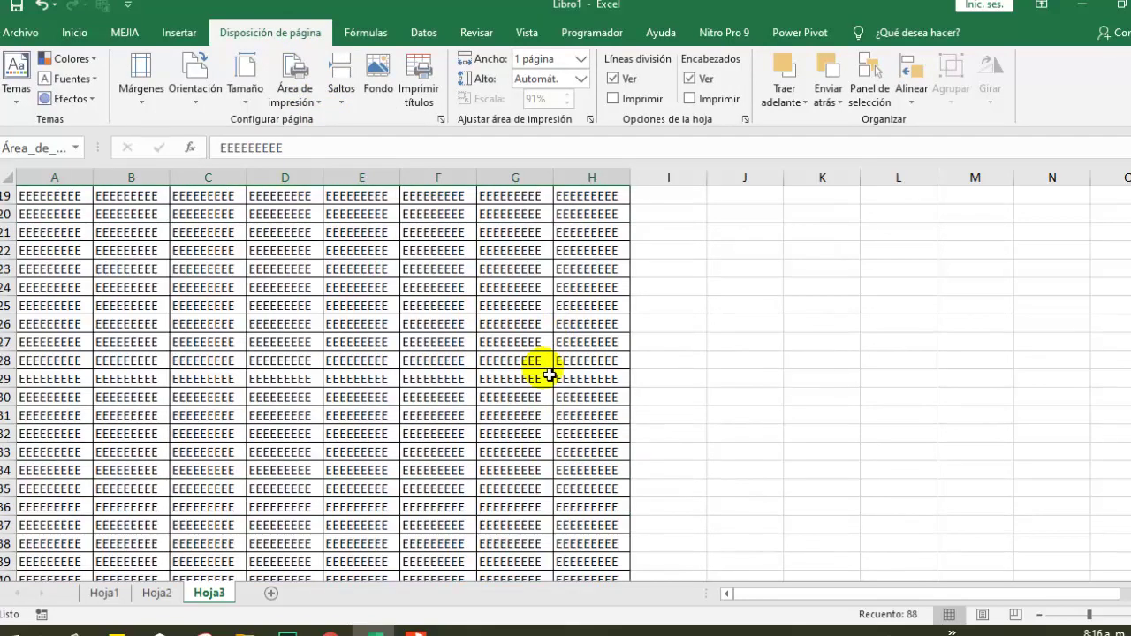
{"action": "scroll", "coordinate": [542, 376], "scroll_direction": "down", "scroll_amount": 9}
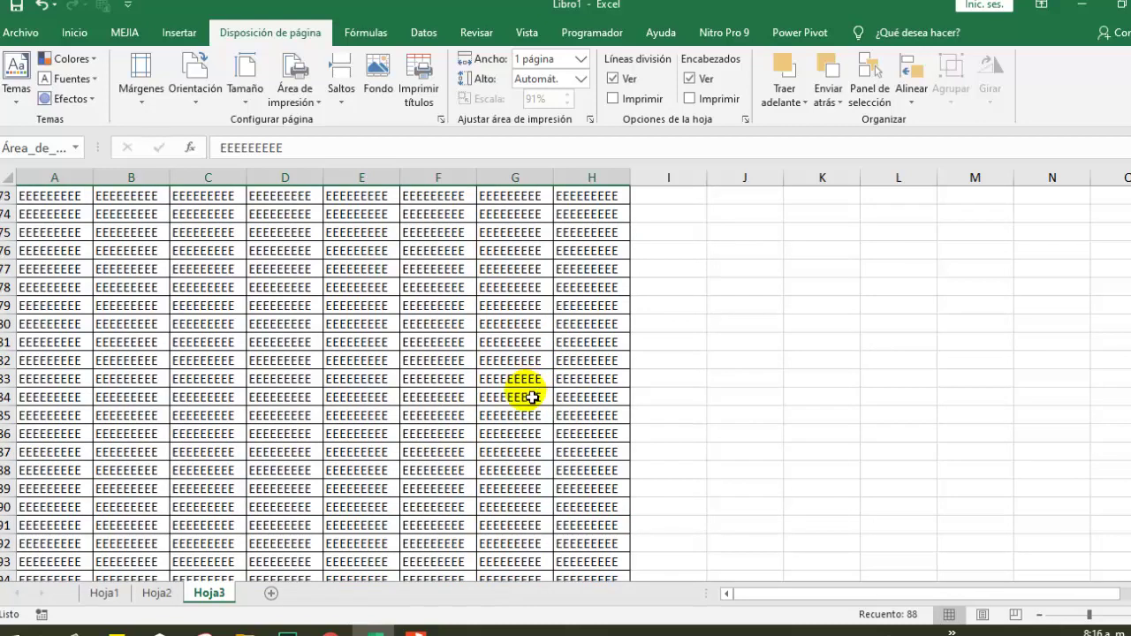
{"action": "scroll", "coordinate": [534, 394], "scroll_direction": "up", "scroll_amount": 9}
{"action": "scroll", "coordinate": [538, 390], "scroll_direction": "up", "scroll_amount": 4}
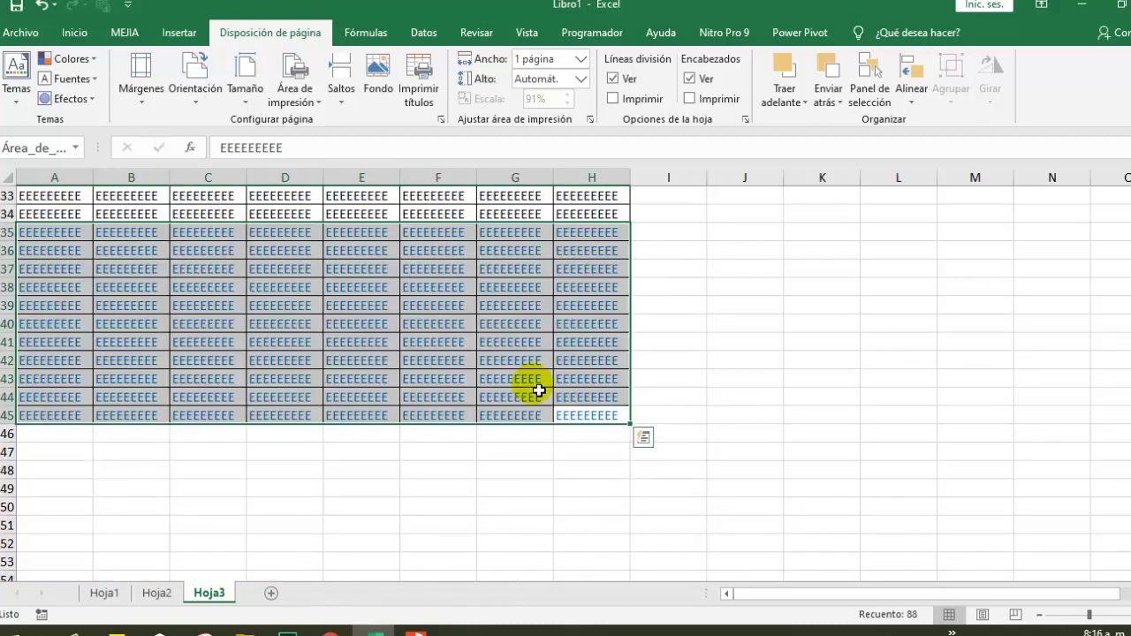
Preview the A35:H45 print area on one page and return to the sheet
{"action": "key", "text": "ctrl+p"}
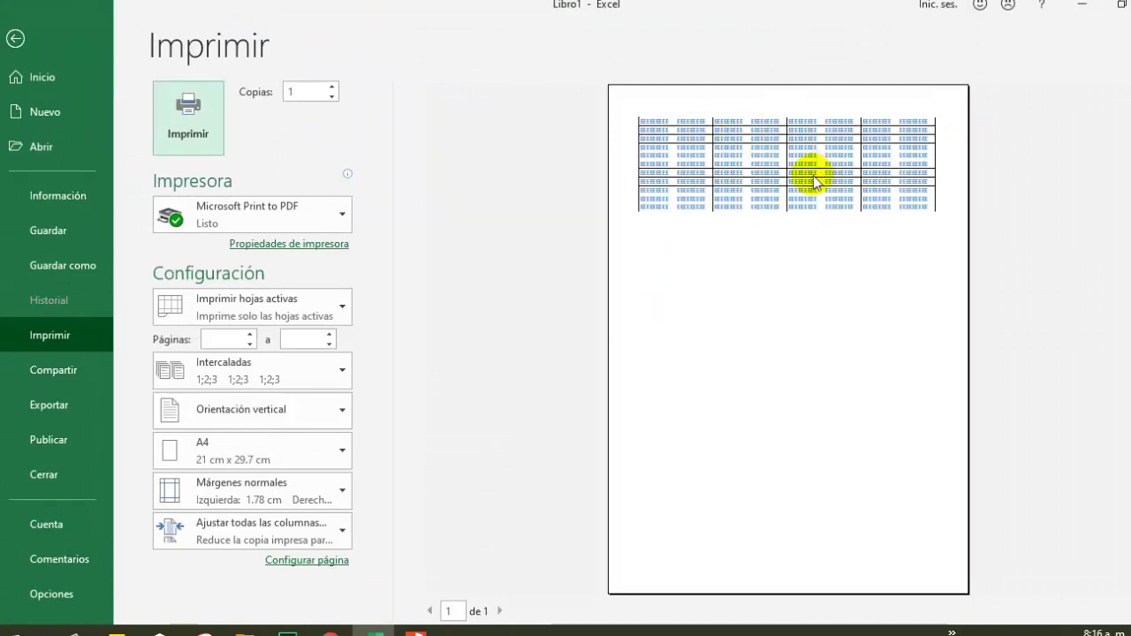
{"action": "left_click", "coordinate": [16, 39]}
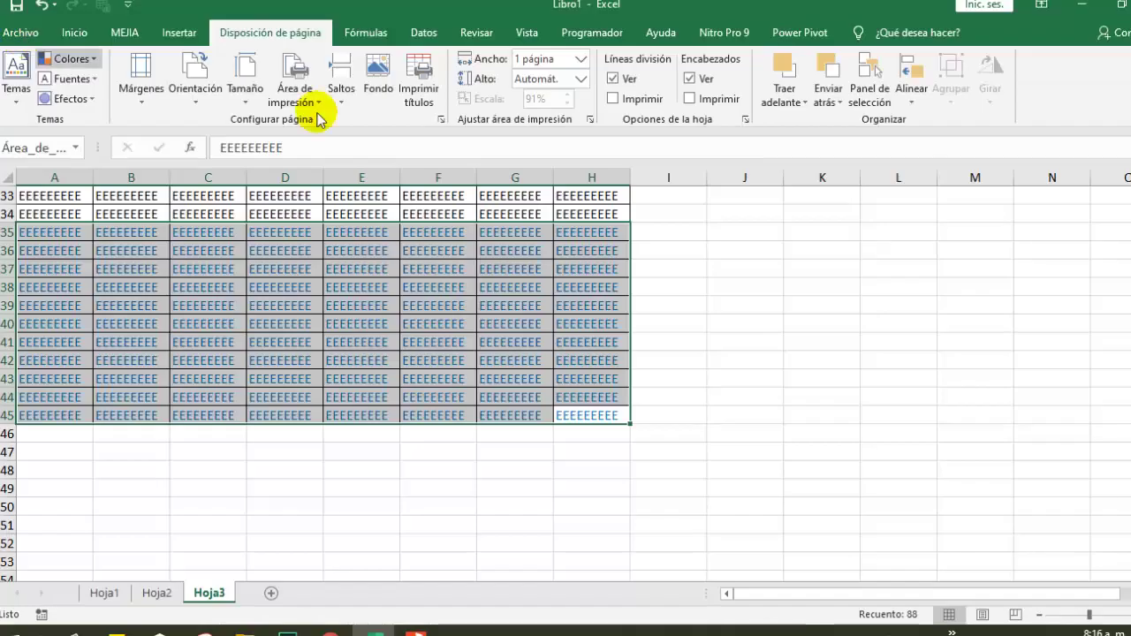
{"action": "scroll", "coordinate": [645, 446], "scroll_direction": "up", "scroll_amount": 10}
{"action": "scroll", "coordinate": [654, 433], "scroll_direction": "up", "scroll_amount": 8}
{"action": "scroll", "coordinate": [654, 415], "scroll_direction": "up", "scroll_amount": 13}
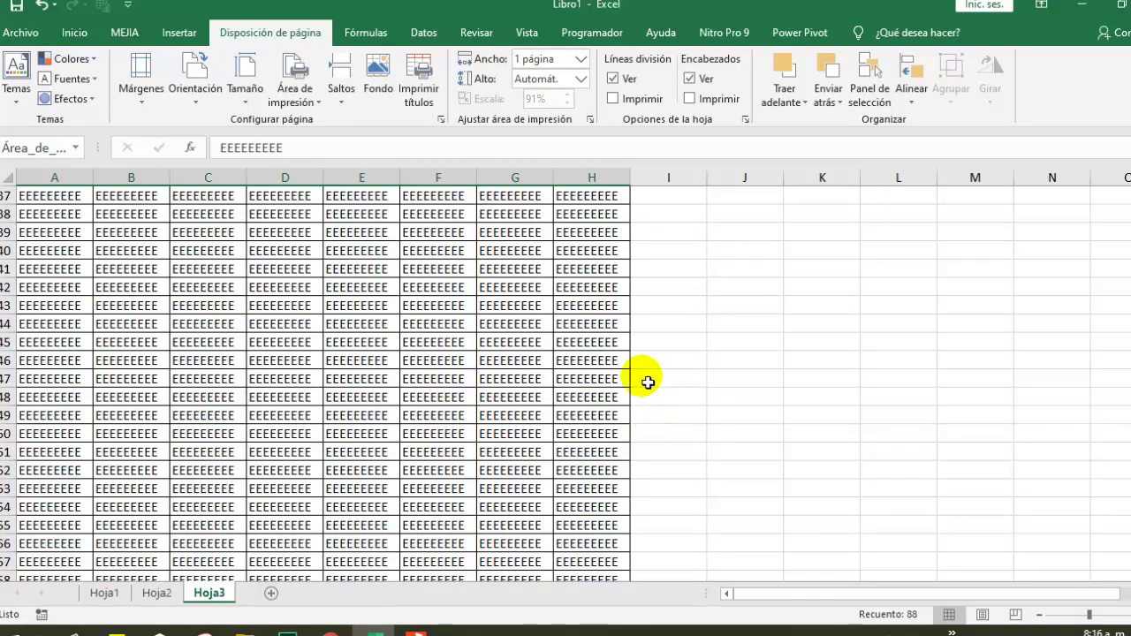
{"action": "scroll", "coordinate": [646, 379], "scroll_direction": "up", "scroll_amount": 12}
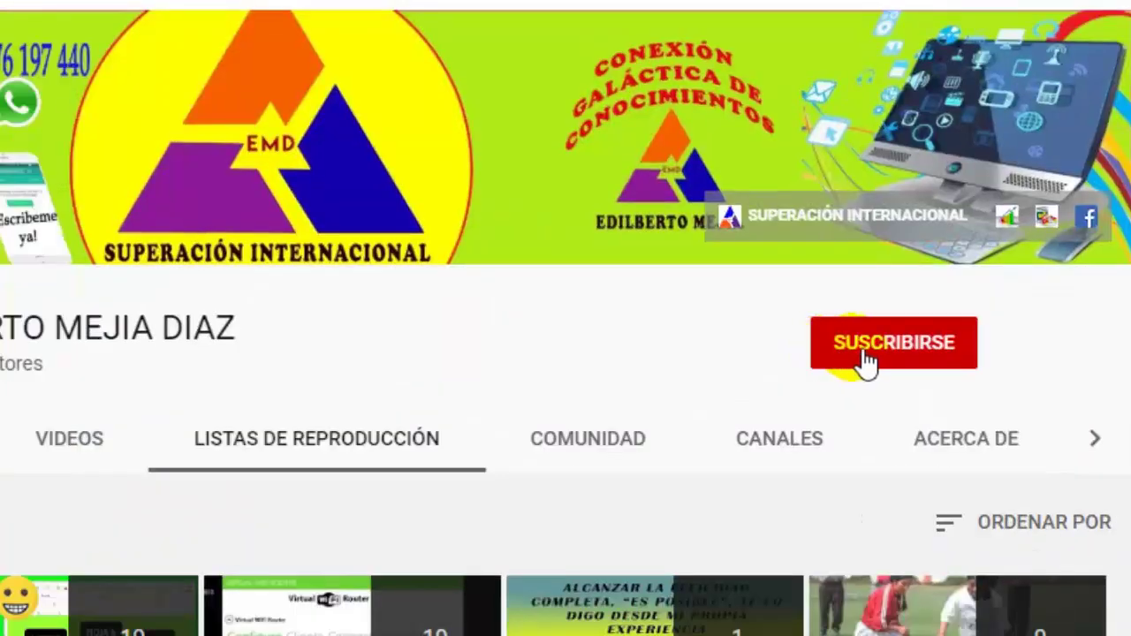
Subscribe to the YouTube channel with bell notifications set to Todos
{"action": "left_click", "coordinate": [878, 345]}
{"action": "left_click", "coordinate": [958, 351]}
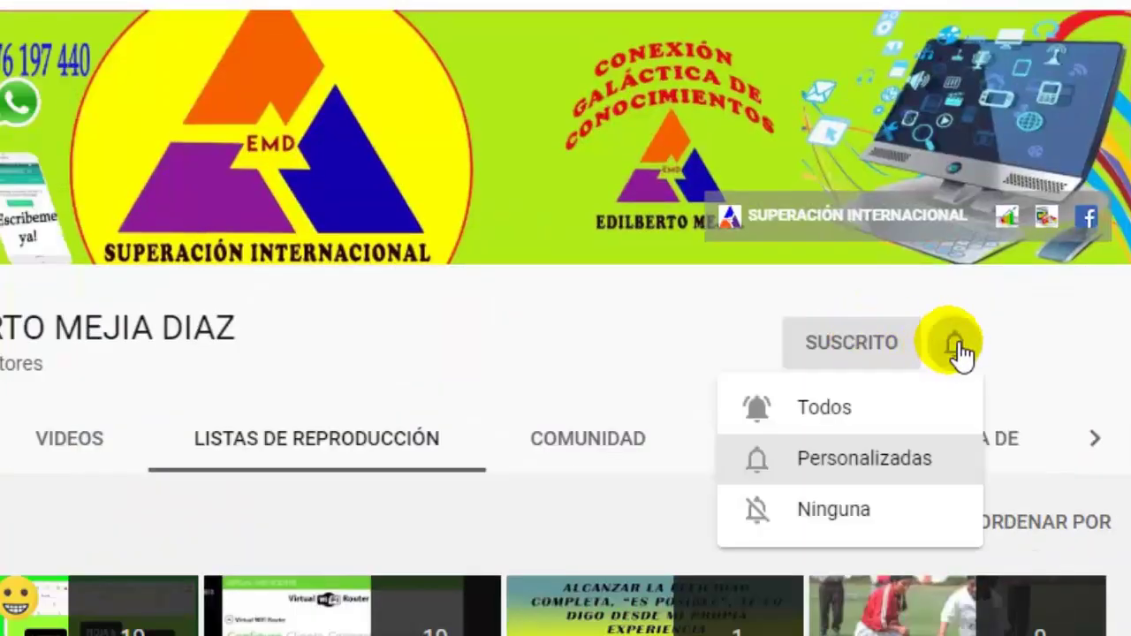
{"action": "left_click", "coordinate": [850, 412]}
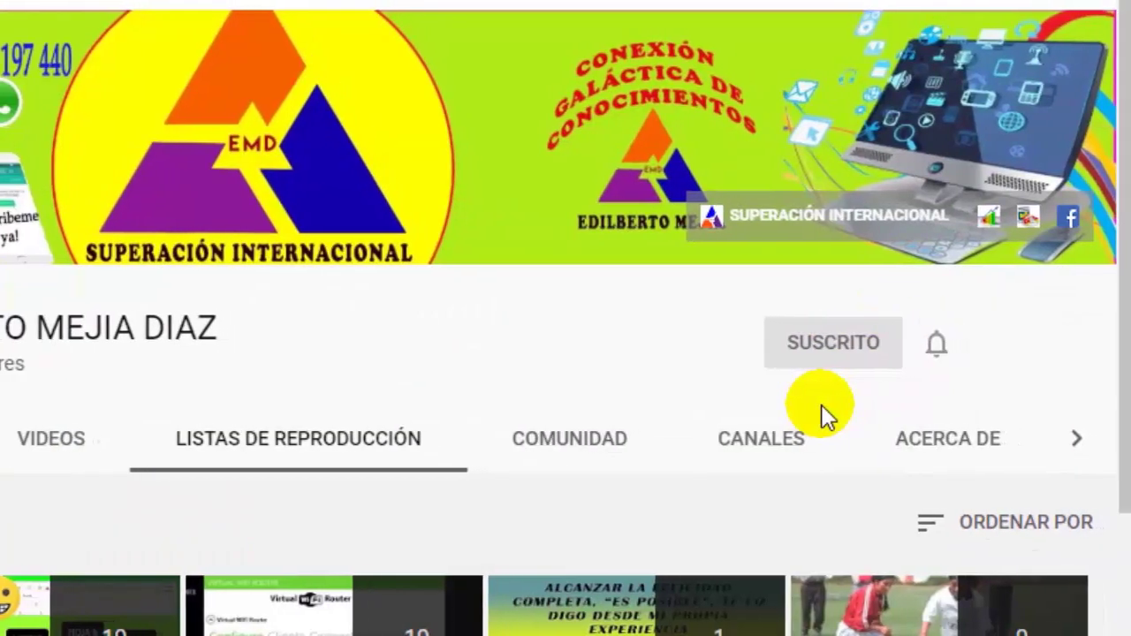